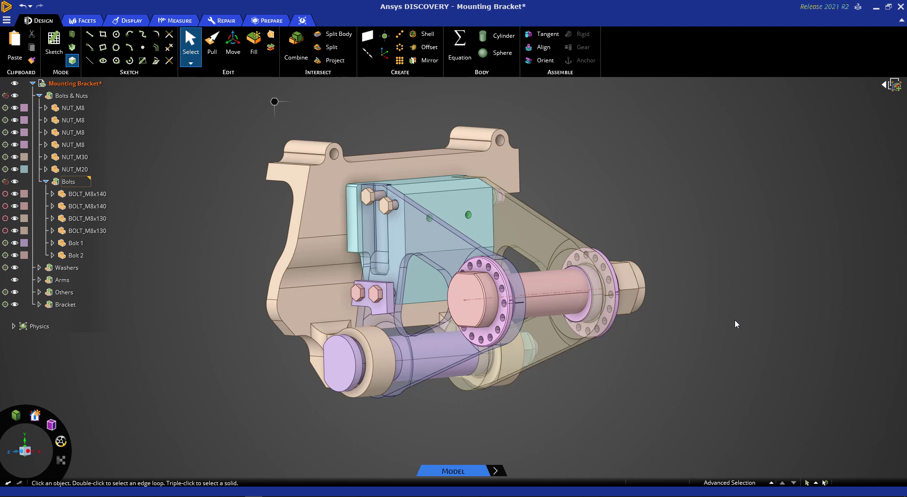
Step: Collapse the Bolts & Nuts component and expand Arms to examine the surface bodies under Right arm and Left arm
click(423, 243)
click(40, 96)
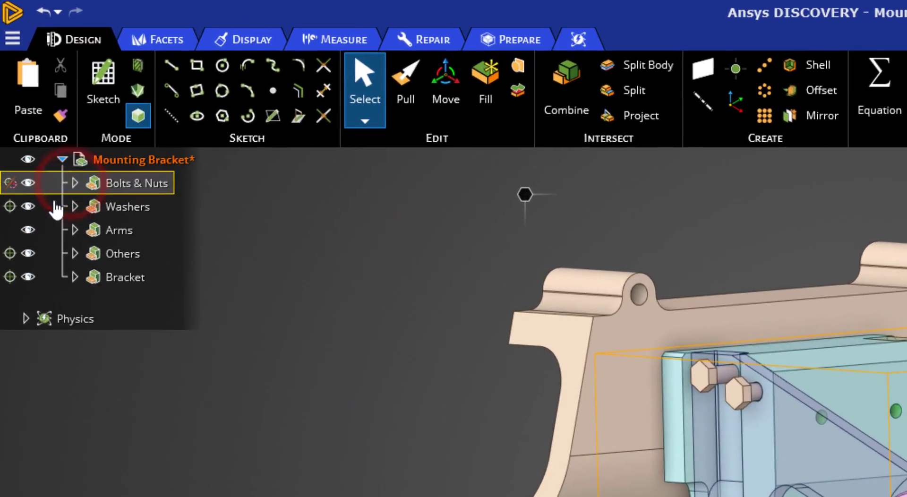
click(75, 230)
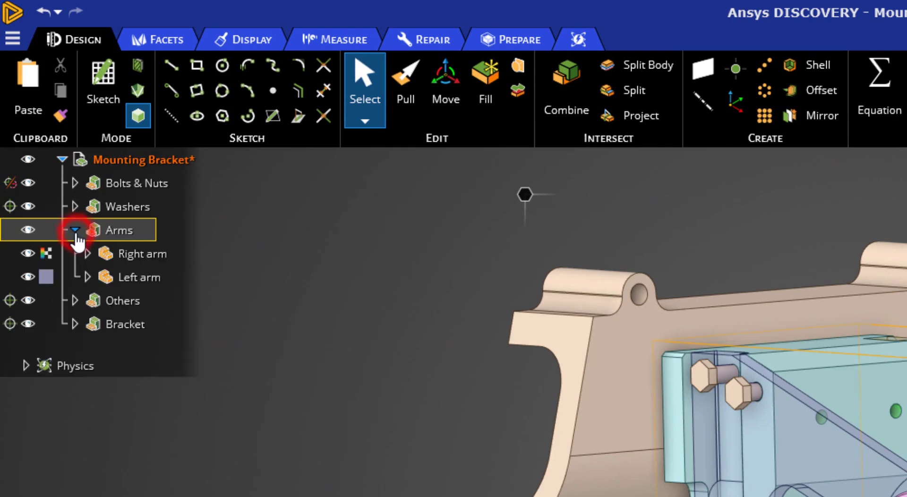
click(87, 254)
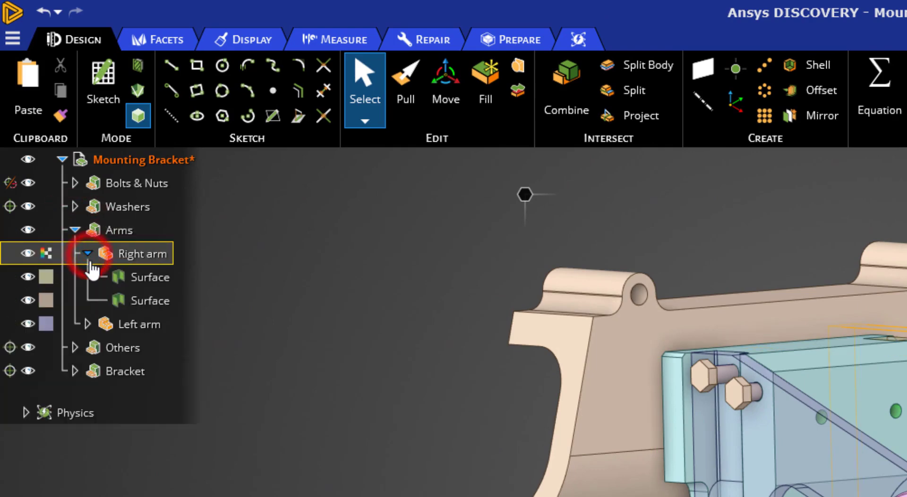
click(89, 326)
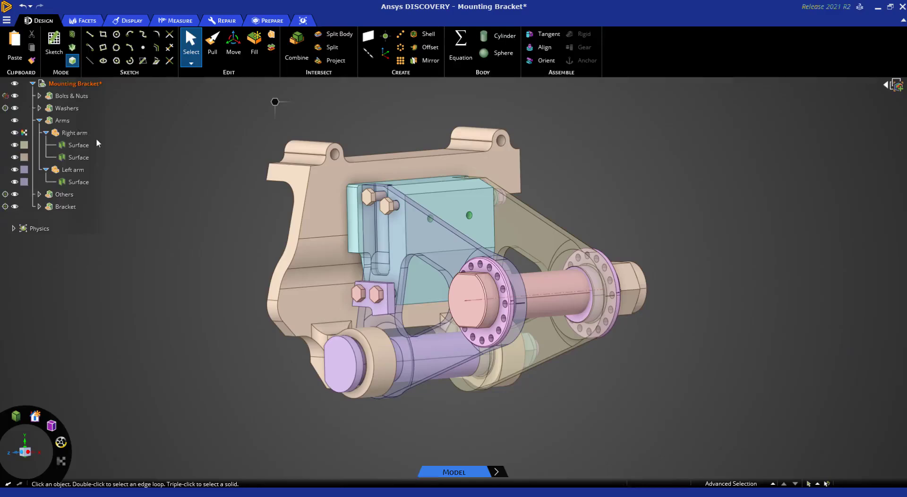
click(152, 257)
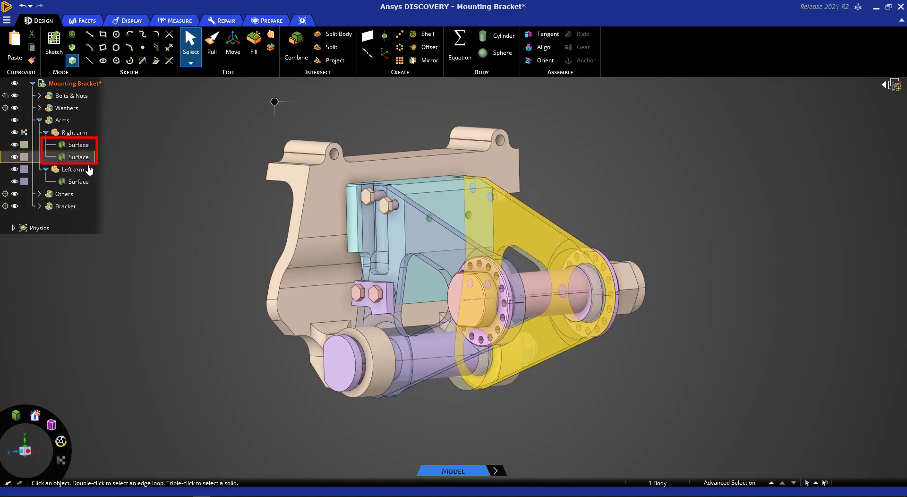
click(82, 170)
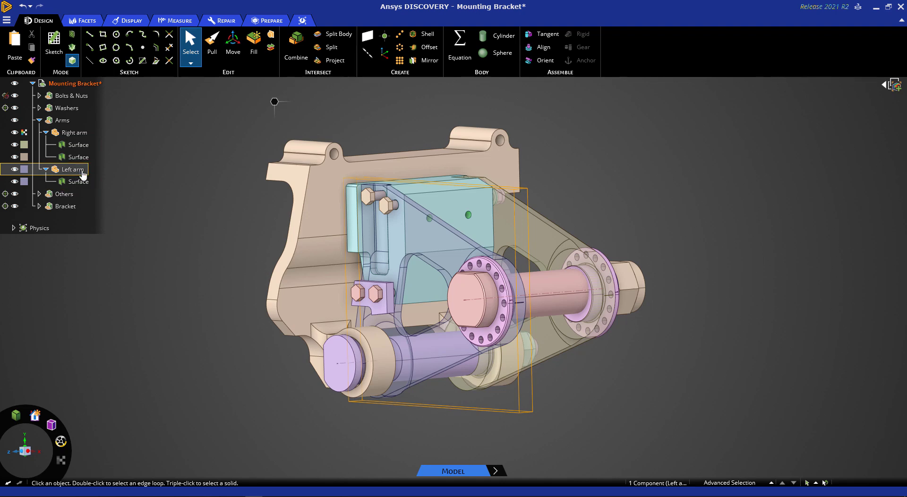
Step: Stitch the two surface bodies of the Right arm into a solid with a maximum distance of 0.1 mm
click(228, 18)
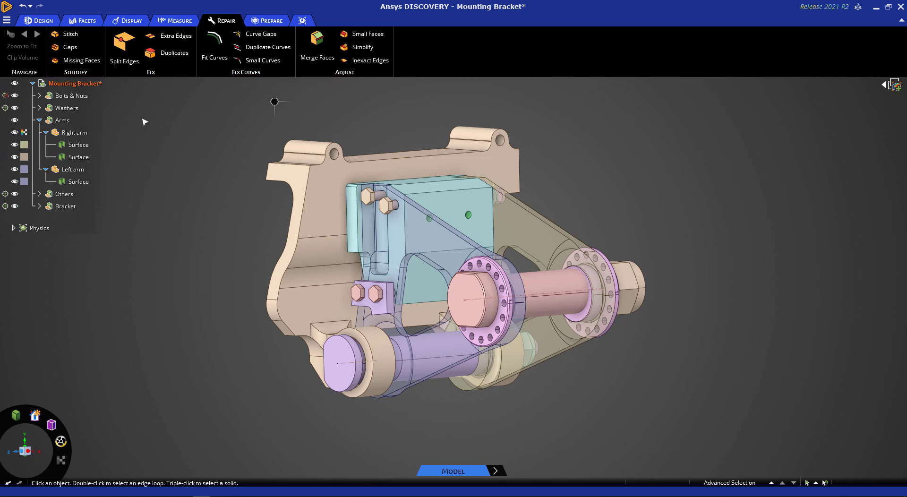
click(82, 145)
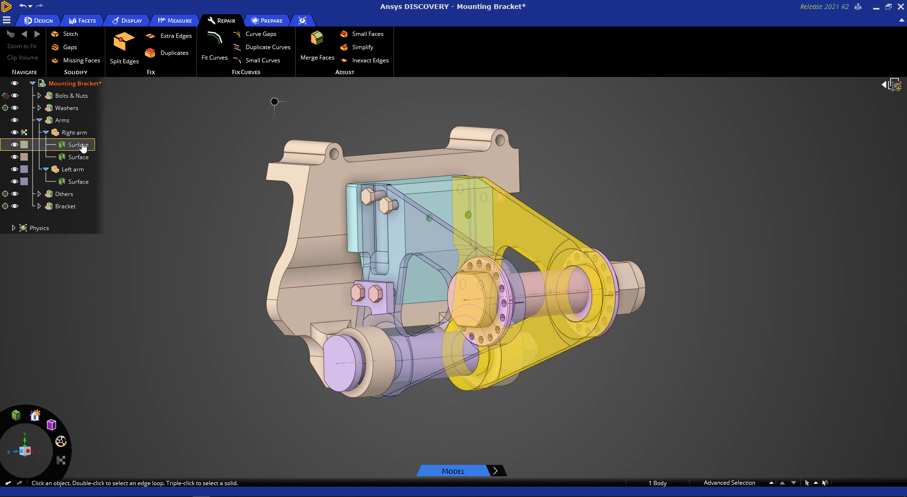
click(82, 134)
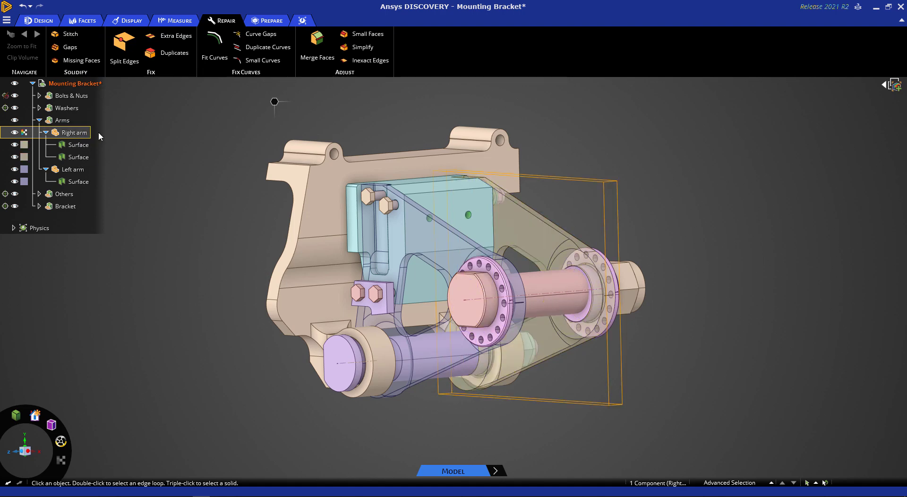
click(107, 135)
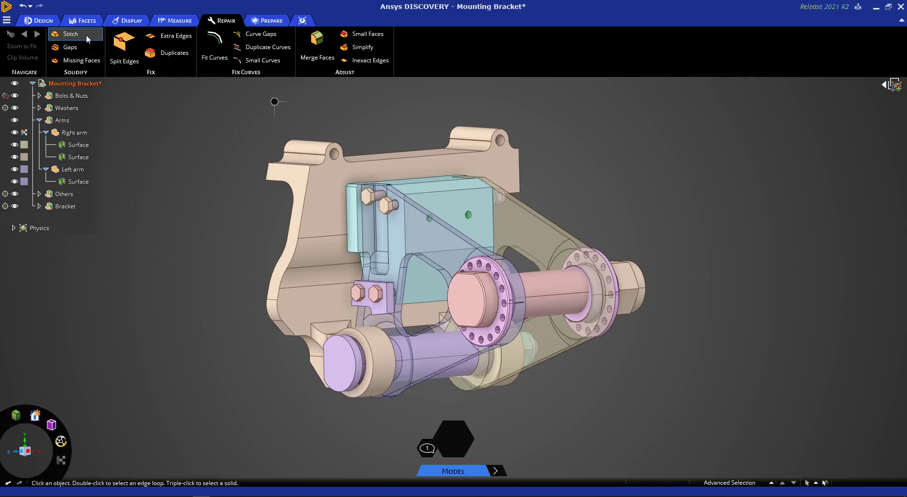
click(71, 34)
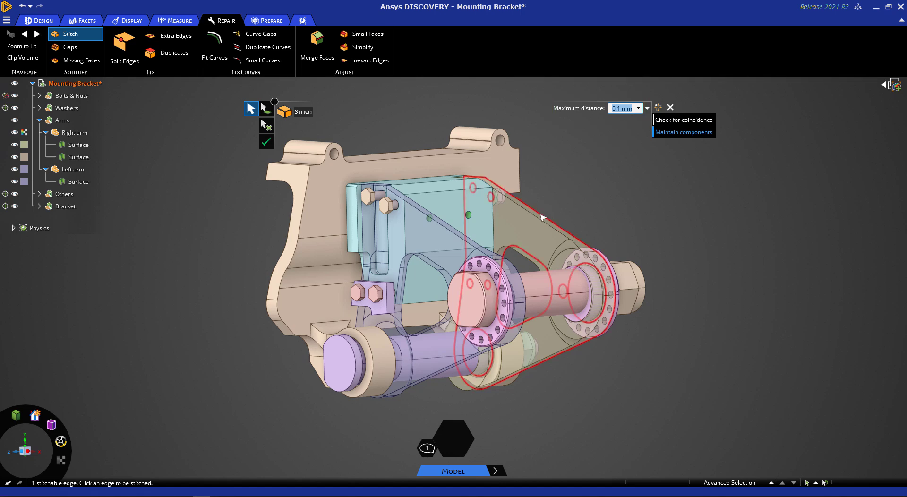
click(266, 143)
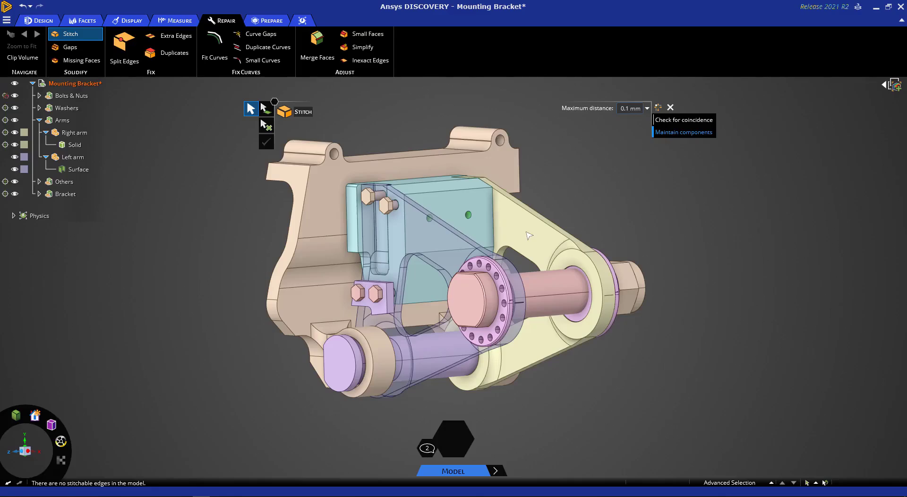
click(75, 146)
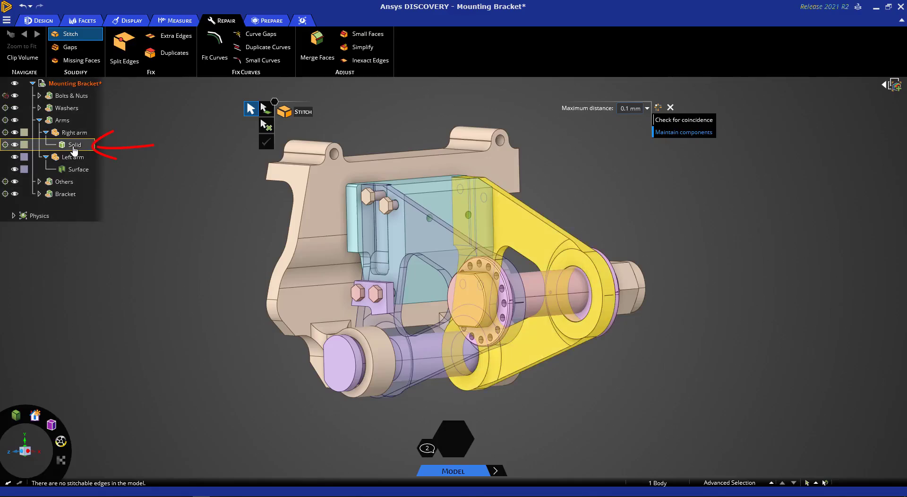
key(ctrl+z)
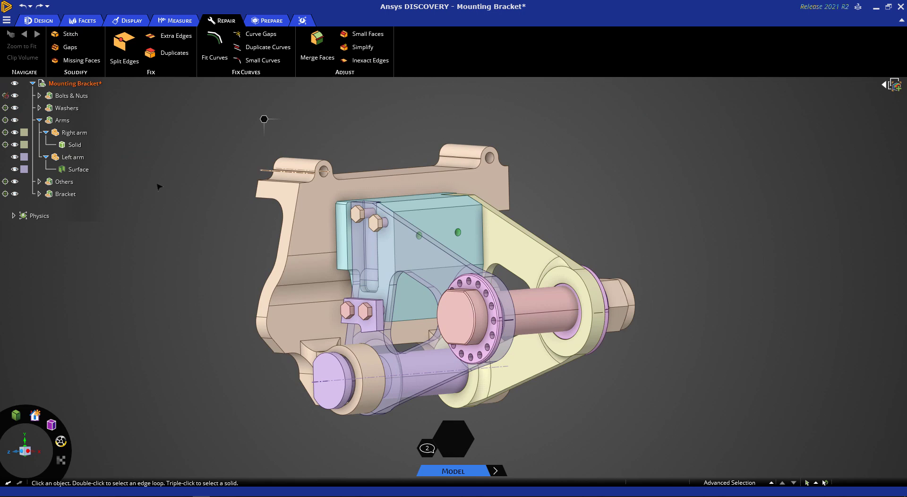
Step: Search the model for gaps, including the Left arm surface, with the Gaps repair tool and read its message
click(73, 157)
click(166, 172)
click(68, 47)
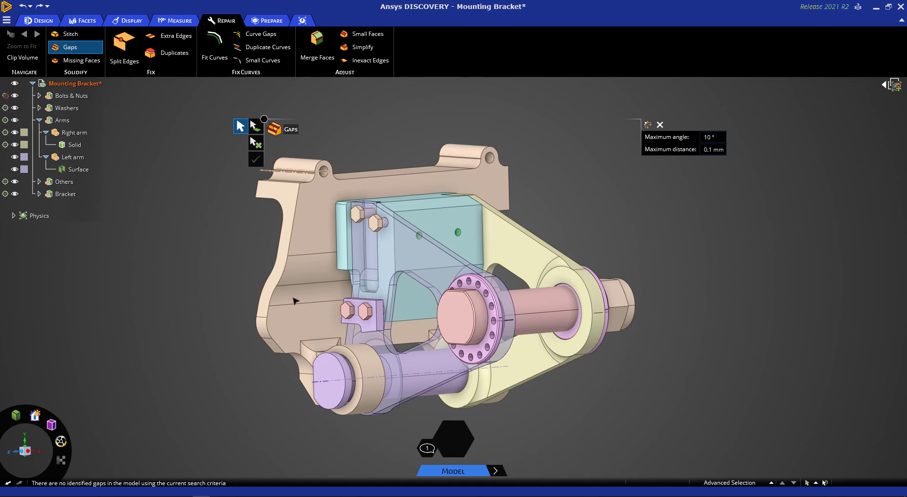
click(427, 448)
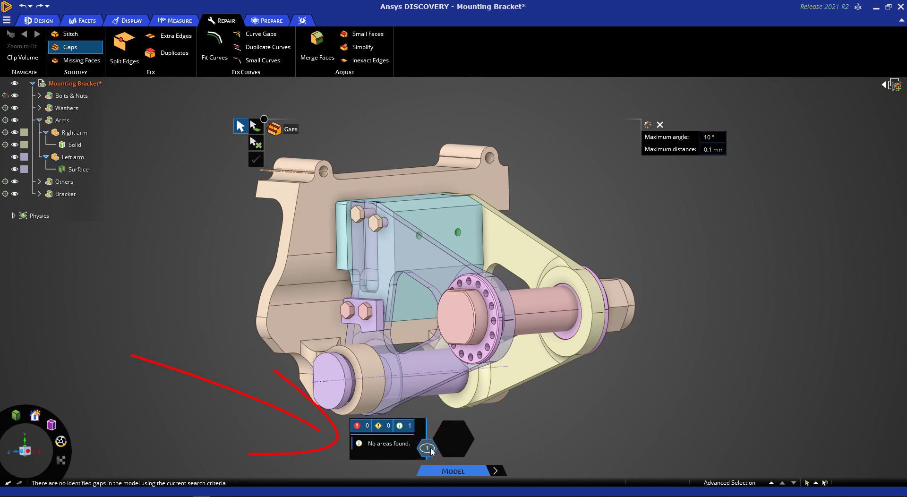
click(195, 261)
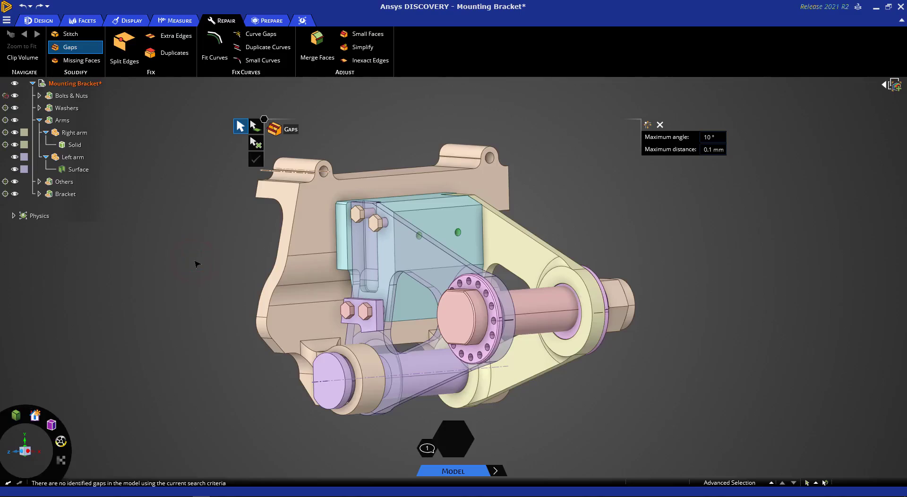
Step: Find the missing faces of the Left arm, inspect them up close, and repair them all using the Patch option
click(79, 59)
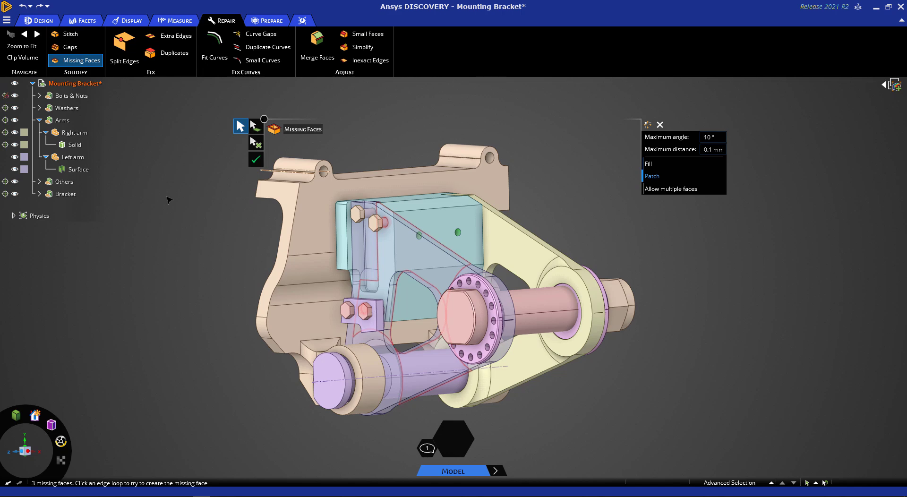
click(25, 48)
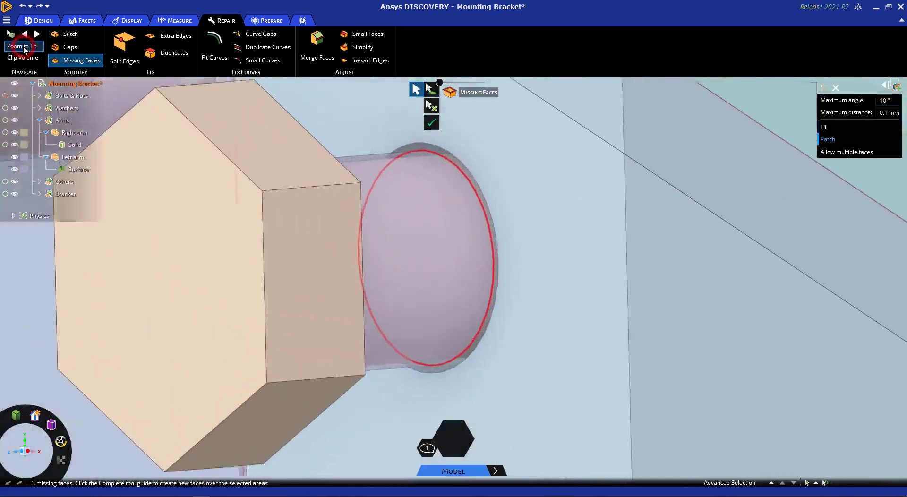
click(25, 47)
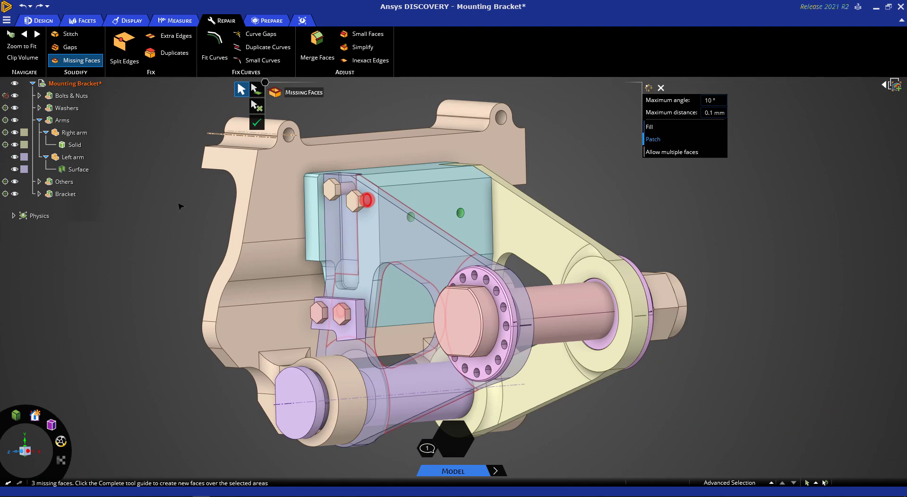
click(257, 122)
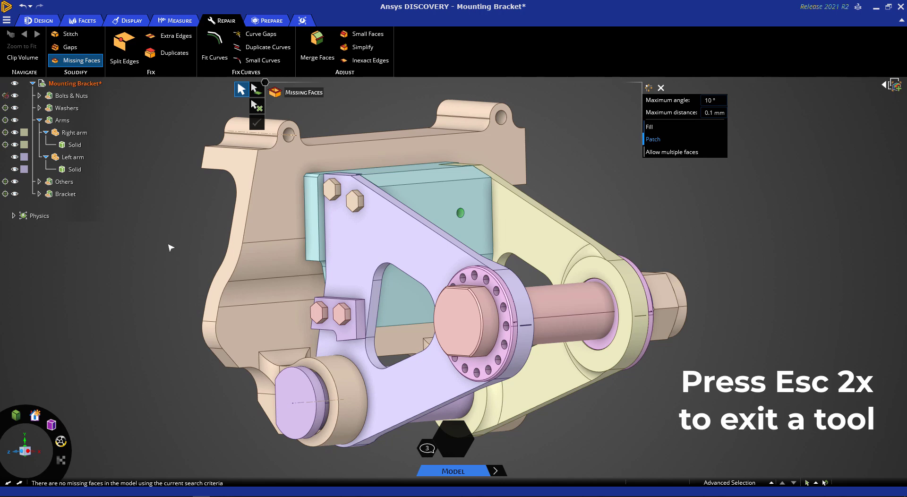
key(Escape)
key(Escape)
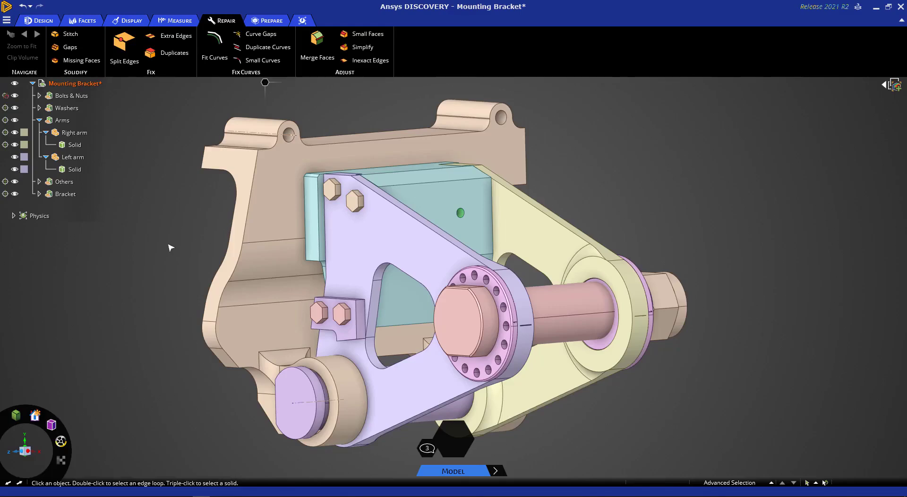
Step: Remove all detected extra edges from the assembly with the Extra Edges repair tool and exit the tool
click(163, 36)
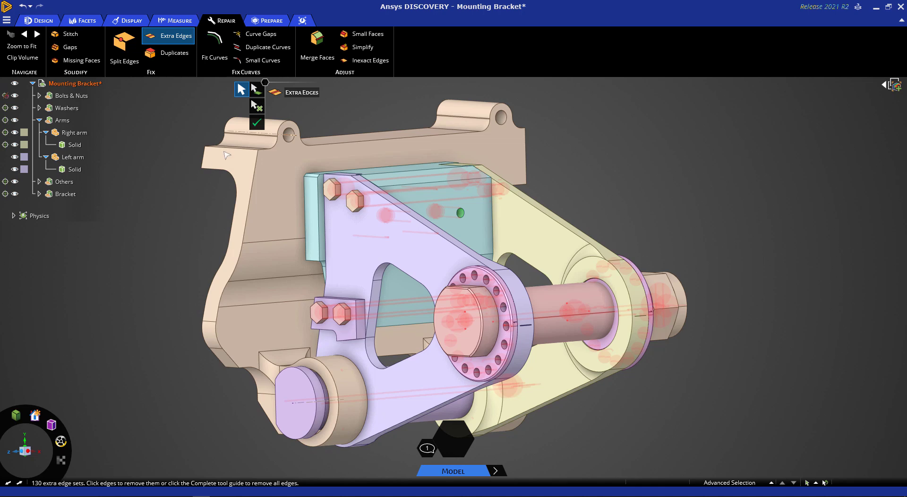
click(257, 123)
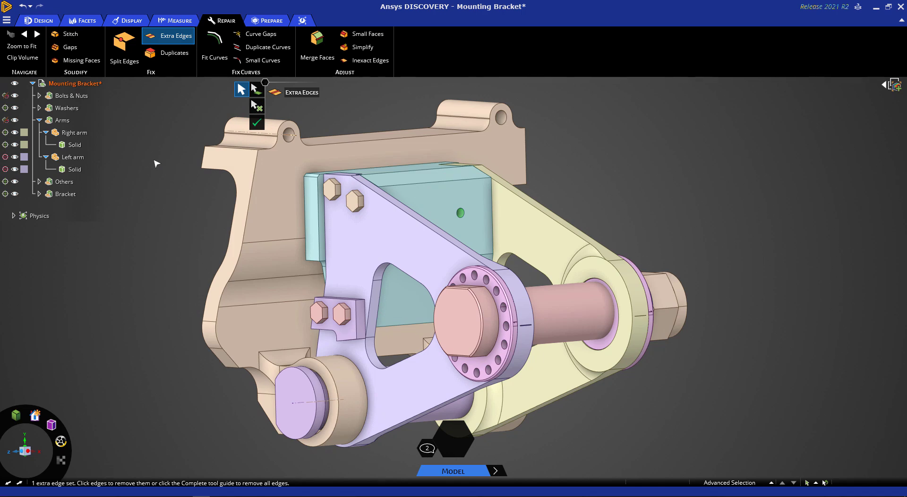
click(178, 21)
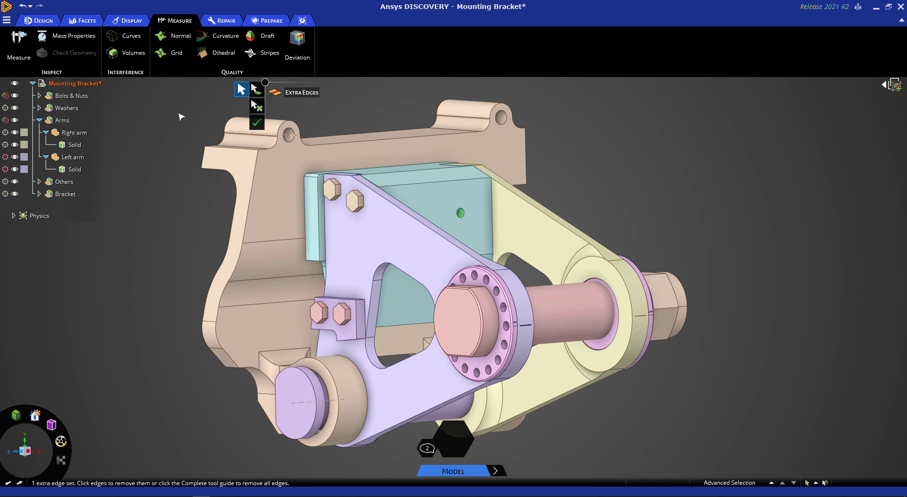
key(Escape)
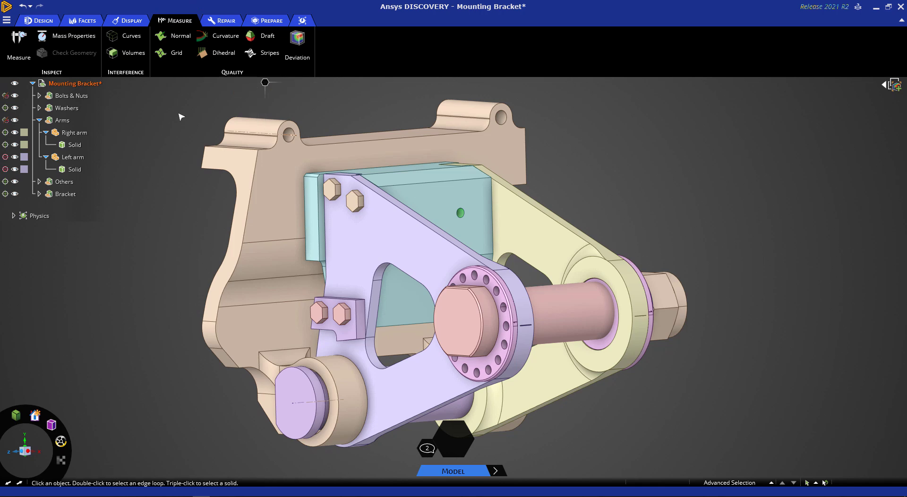
Step: Select all bodies of the assembly and run Check Geometry, moving the results window clear of the model
scroll(181, 117, down, 3)
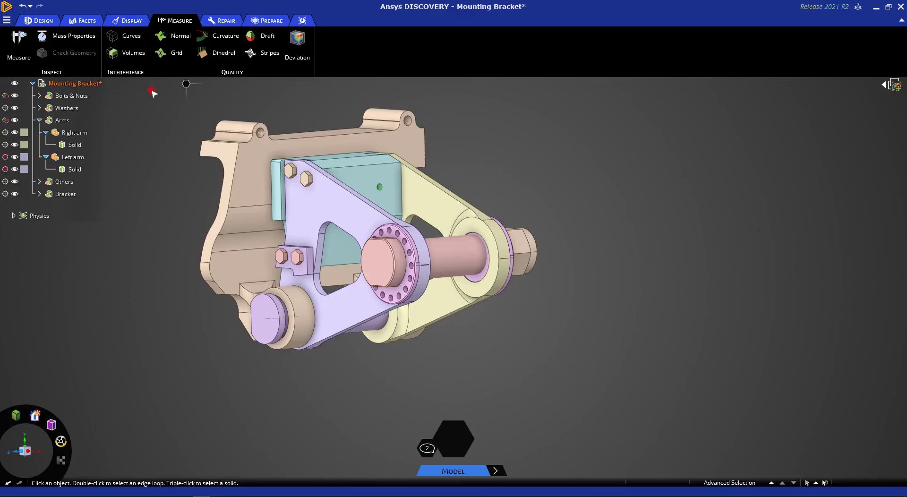
drag(151, 91, 491, 233)
drag(555, 273, 614, 401)
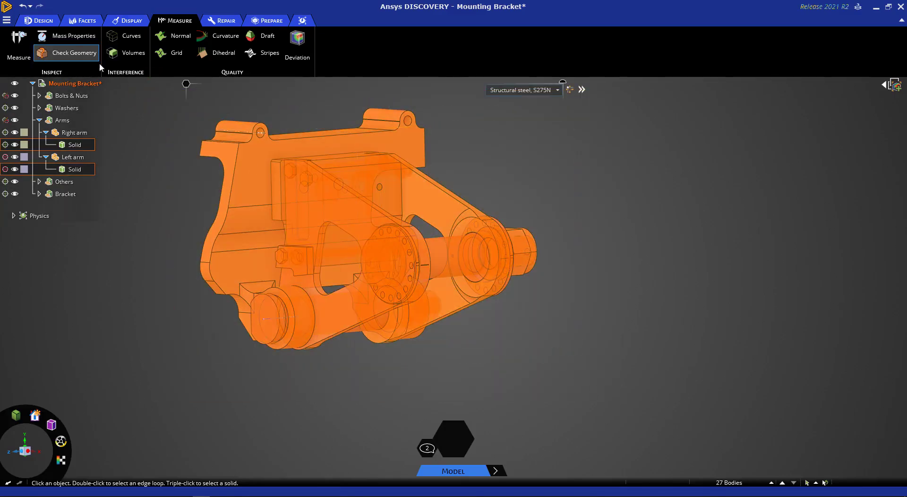
click(82, 54)
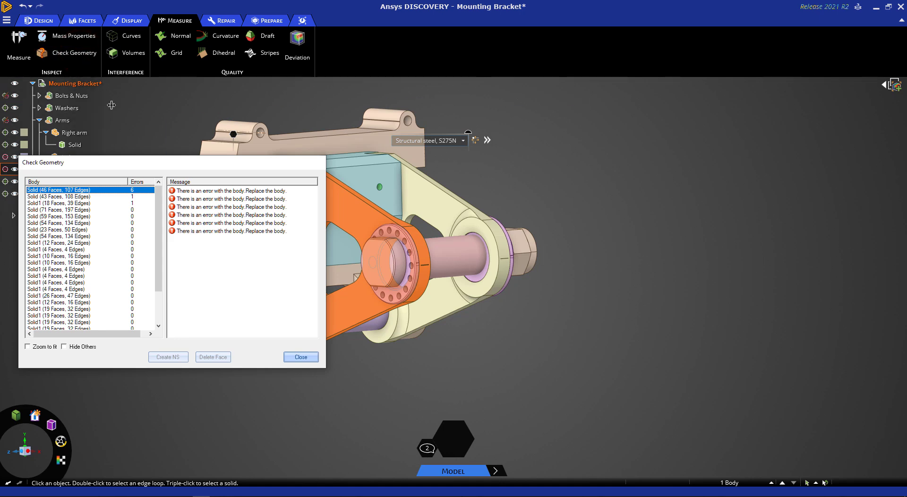
drag(142, 159, 678, 79)
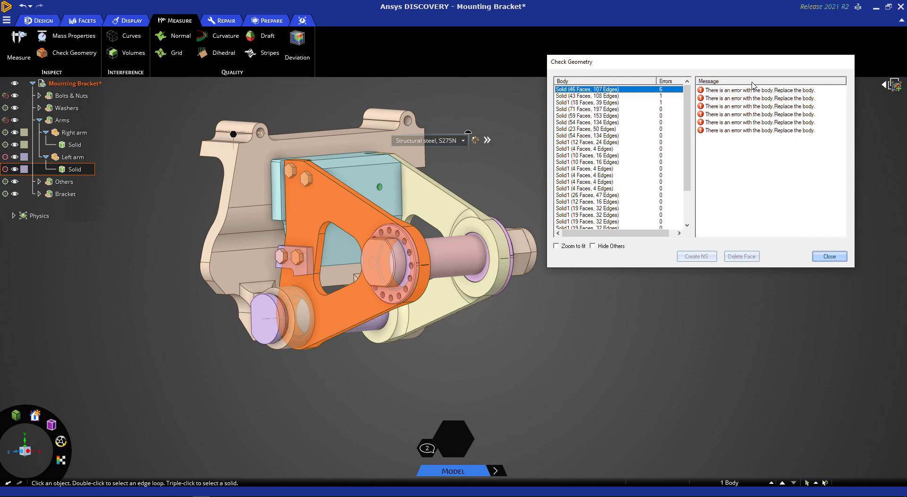
Step: Enable Zoom to fit in the geometry check, inspect each body listed with errors, then close the check and clear the selection
click(556, 246)
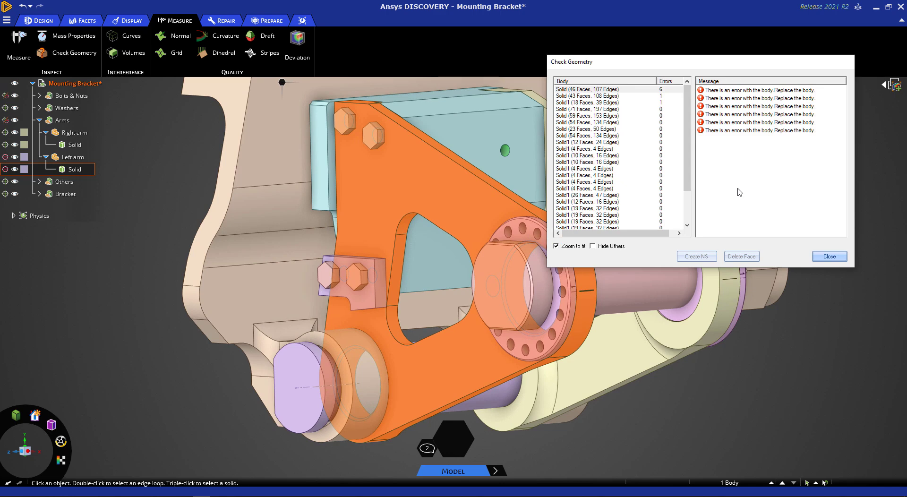
click(609, 96)
click(610, 102)
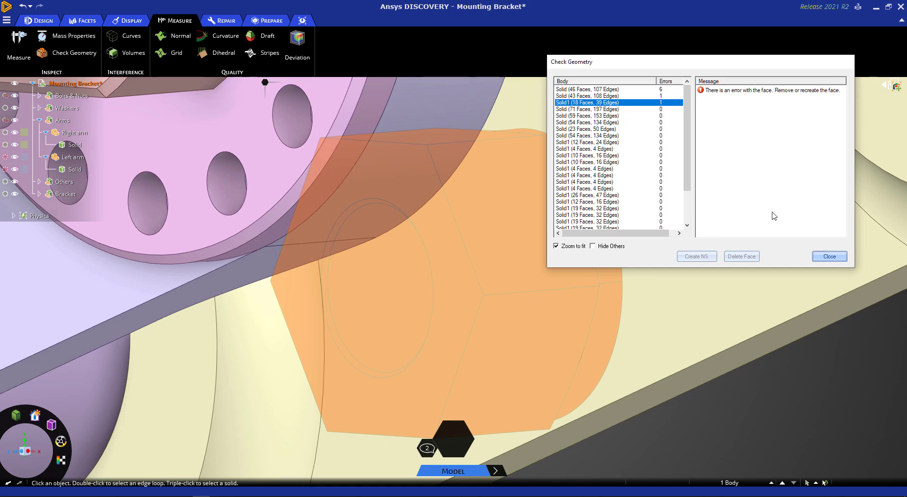
click(828, 257)
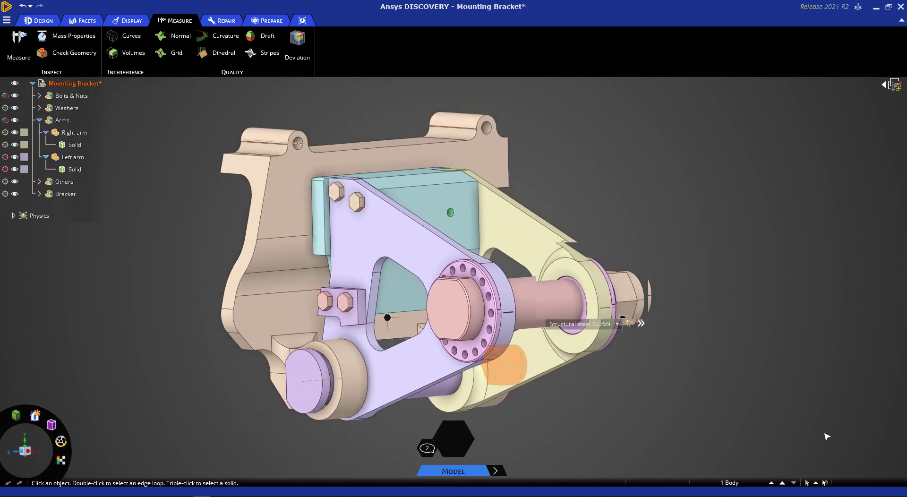
click(229, 22)
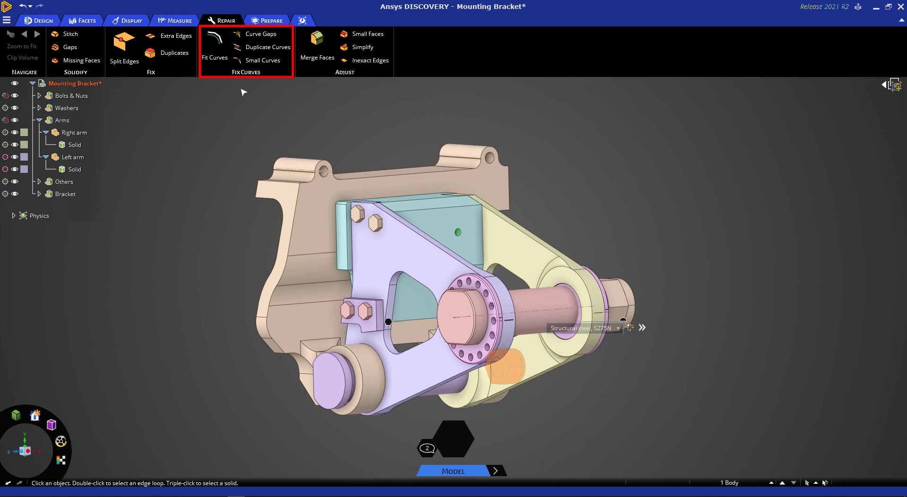
click(363, 83)
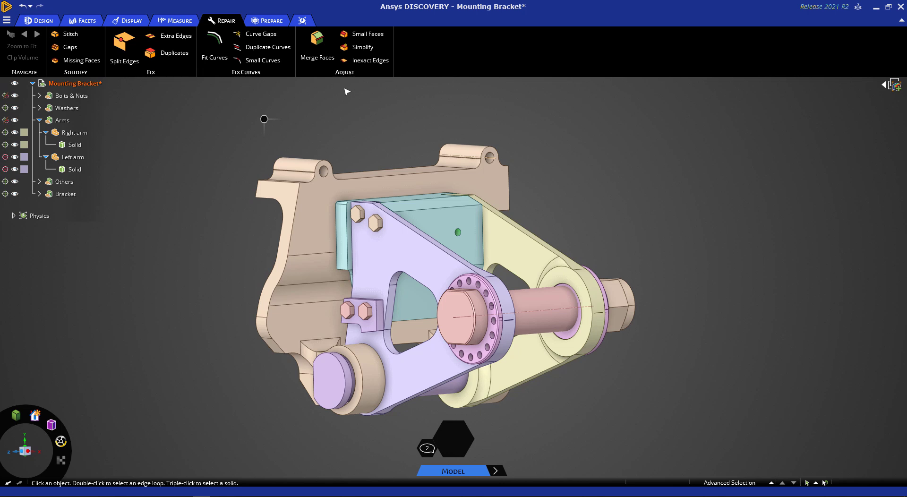
Step: Remove the two round faces beside the bracket's upper lugs with the Rounds removal tool
click(273, 21)
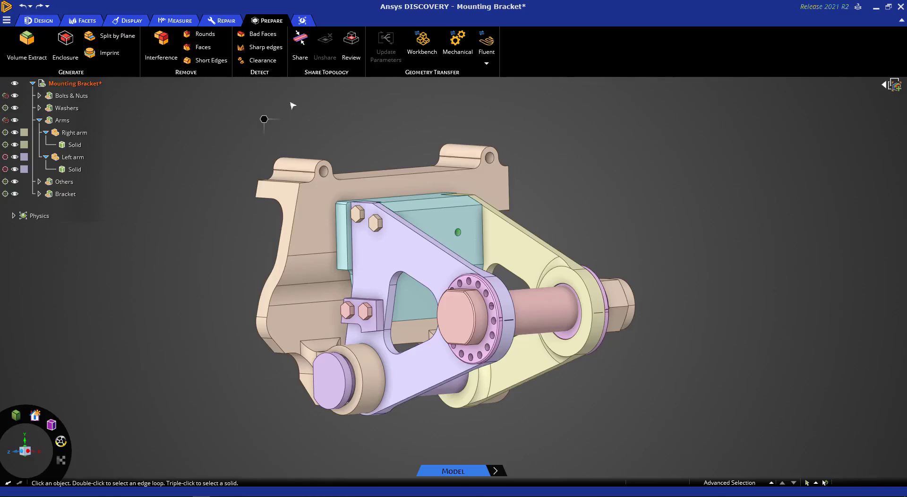
click(202, 34)
middle_drag(422, 111, 359, 137)
click(378, 162)
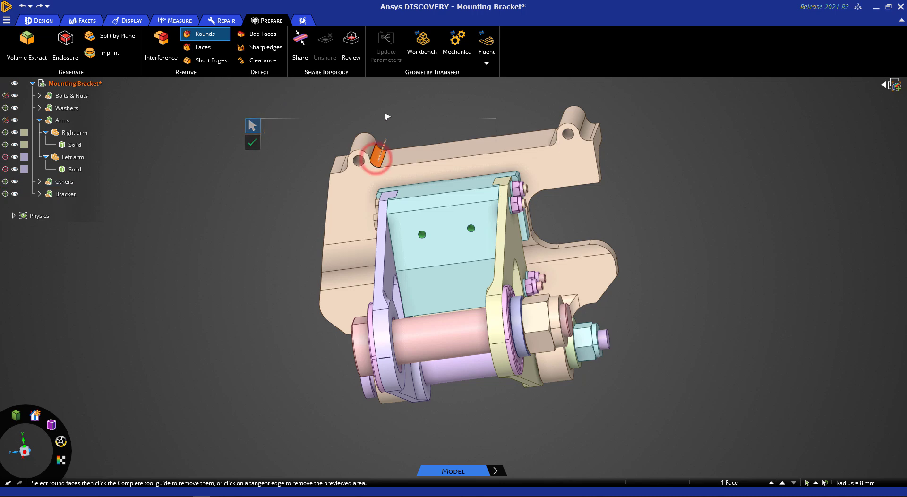
middle_drag(425, 116, 442, 161)
click(560, 130)
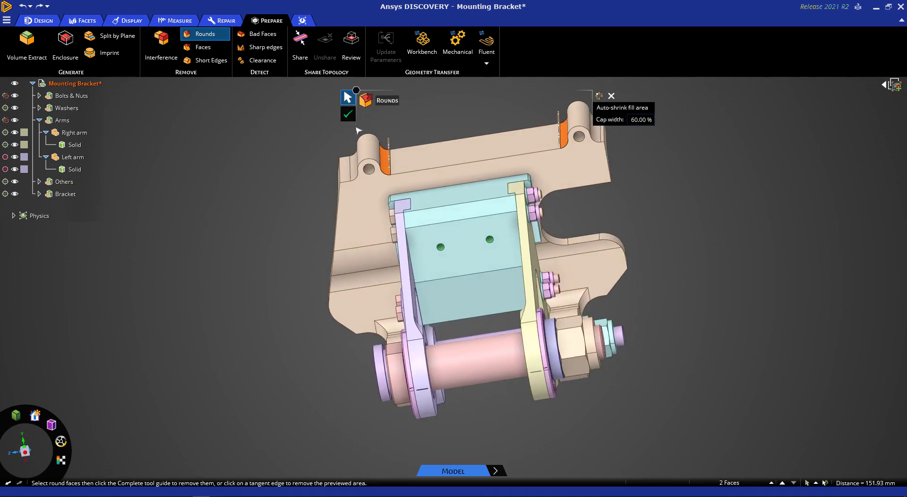
click(346, 114)
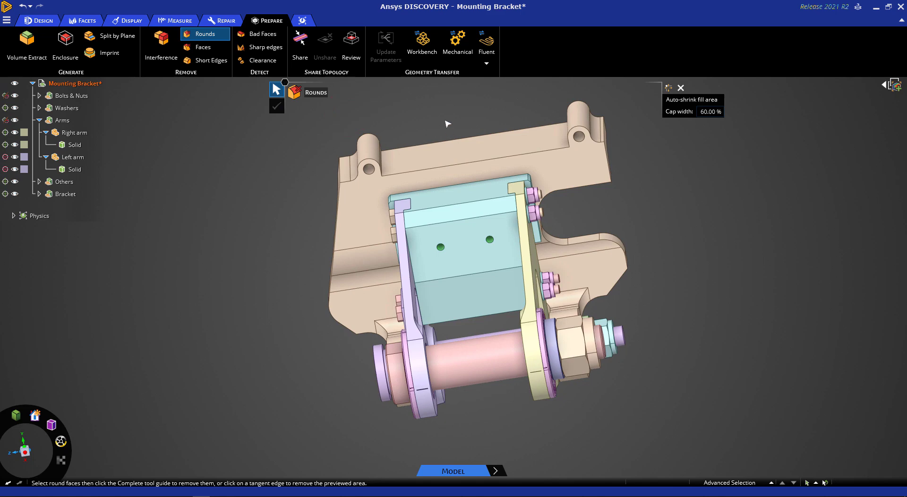
middle_drag(444, 120, 441, 119)
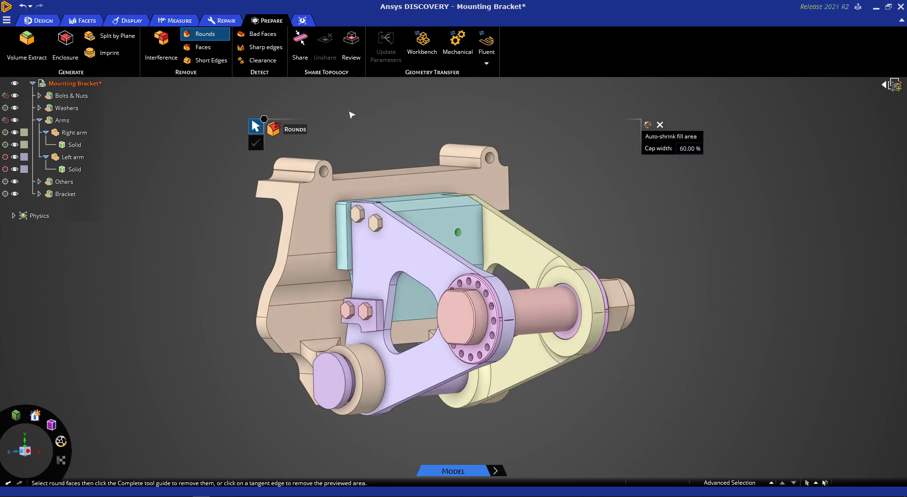
Step: Select the face loop of the Right arm's triangular cutout and remove it with the Faces removal tool
click(203, 48)
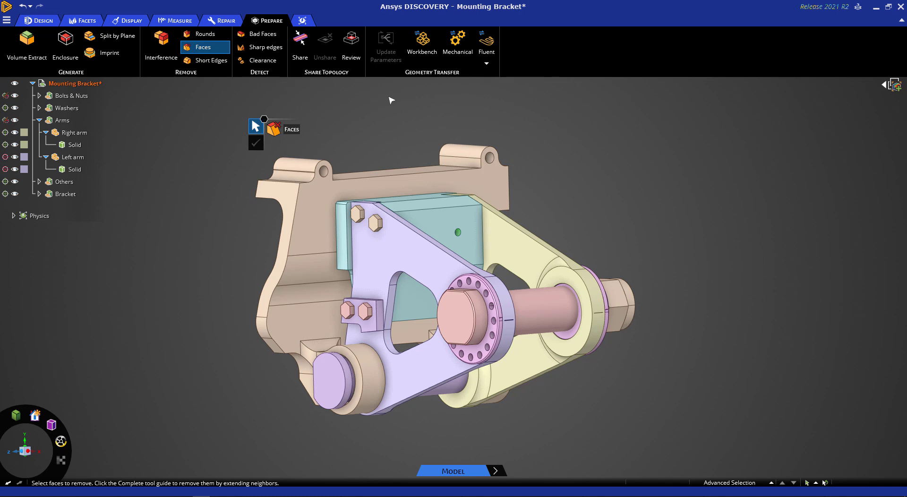
middle_drag(580, 142, 575, 156)
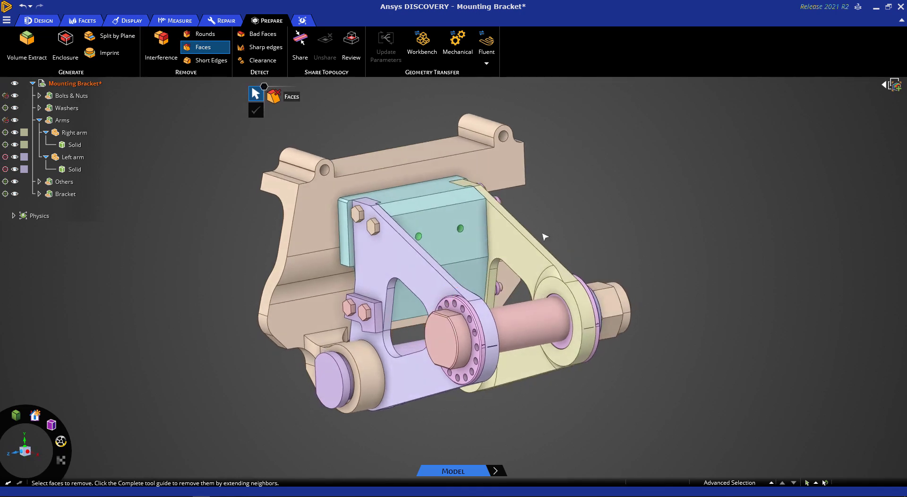
scroll(495, 285, up, 2)
middle_drag(494, 285, 496, 259)
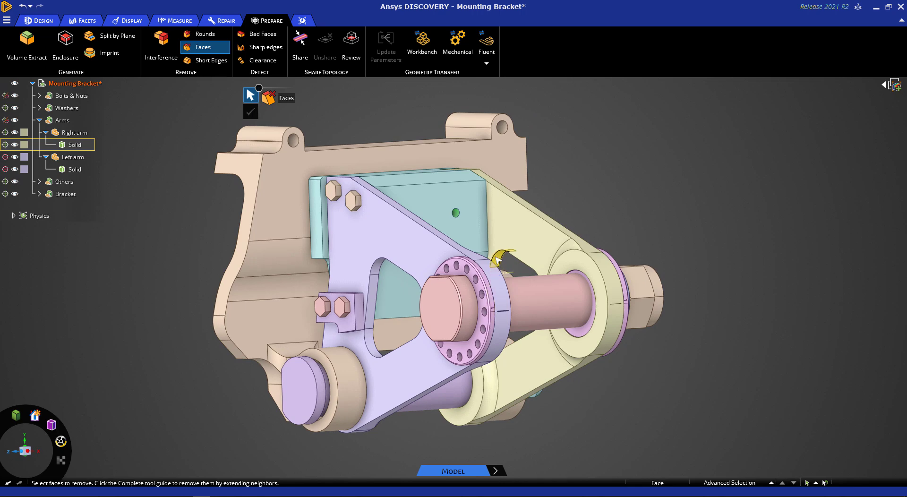
double_click(497, 259)
scroll(497, 261, up, 2)
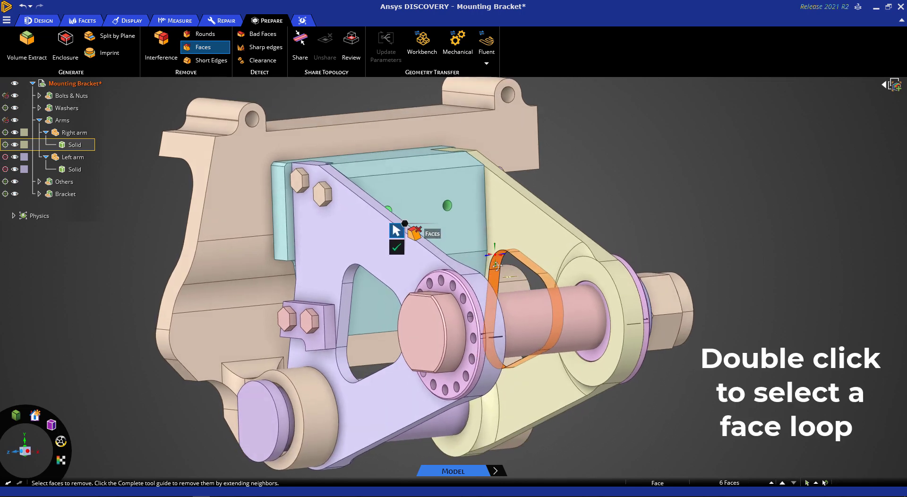
middle_drag(497, 265, 495, 263)
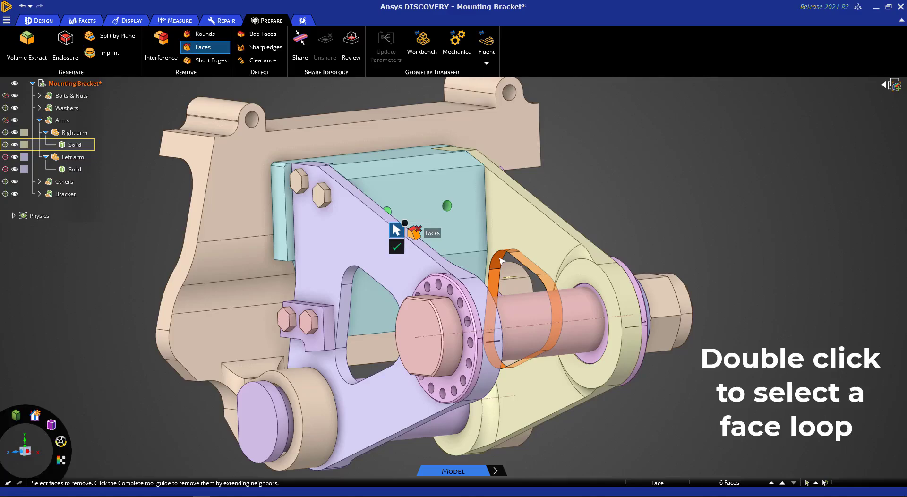
click(397, 247)
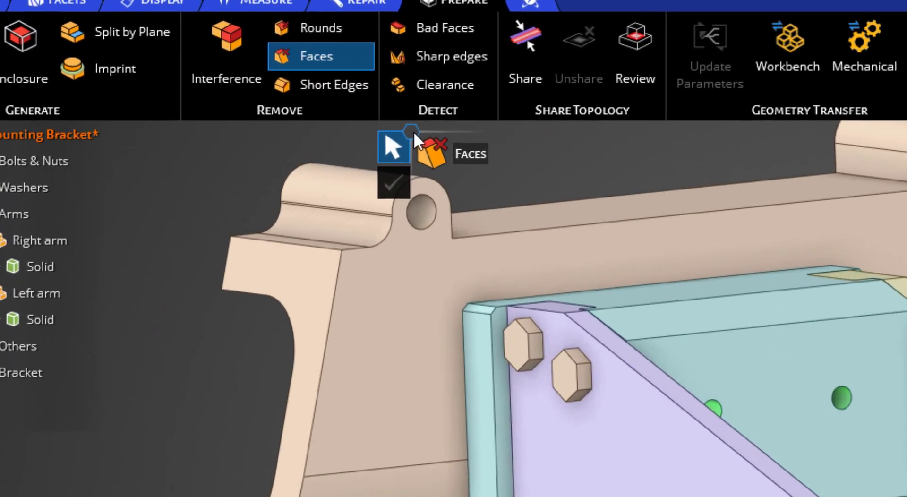
Step: Close the Left arm's triangular cutout by applying Fill to its loop of inner faces
right_click(248, 85)
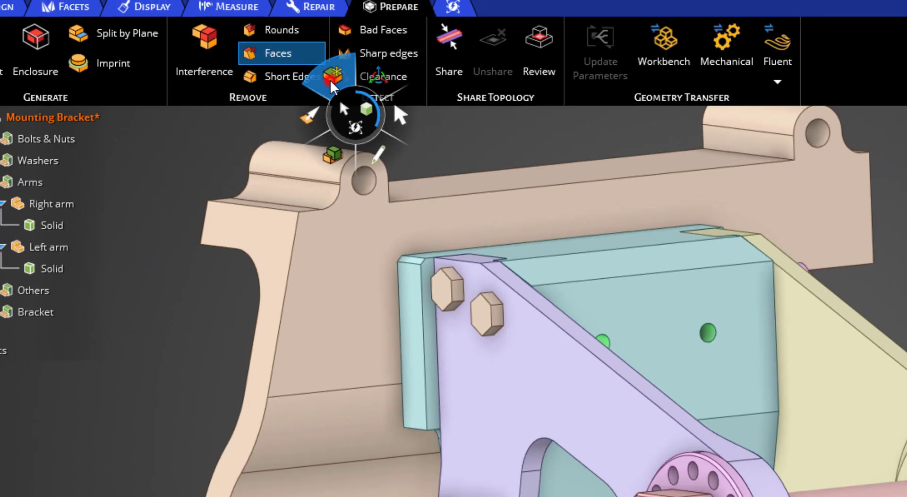
click(390, 86)
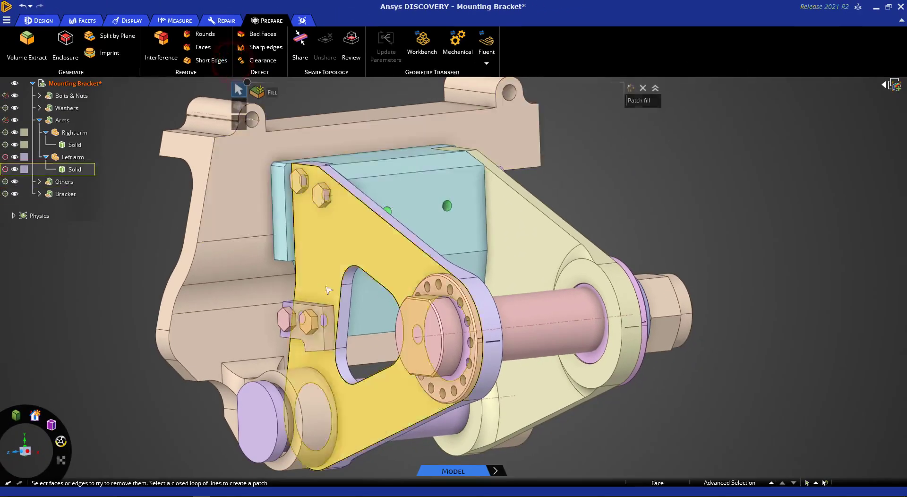
double_click(344, 302)
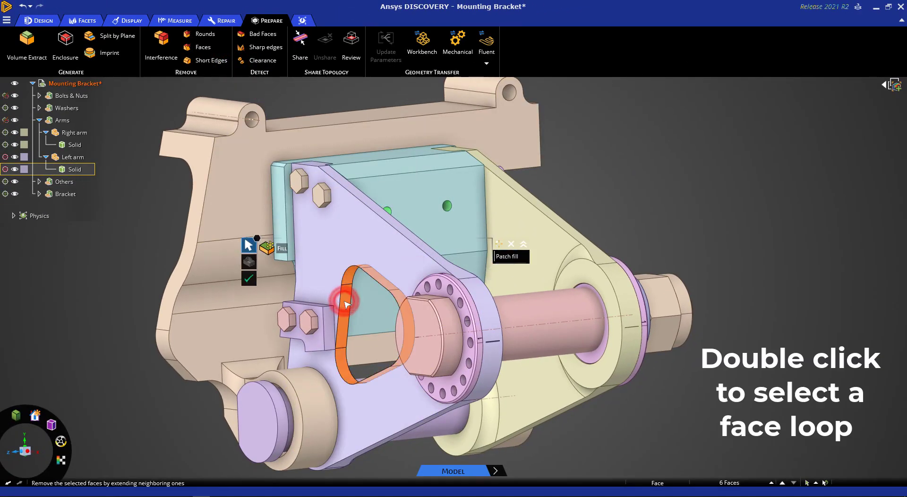
click(246, 279)
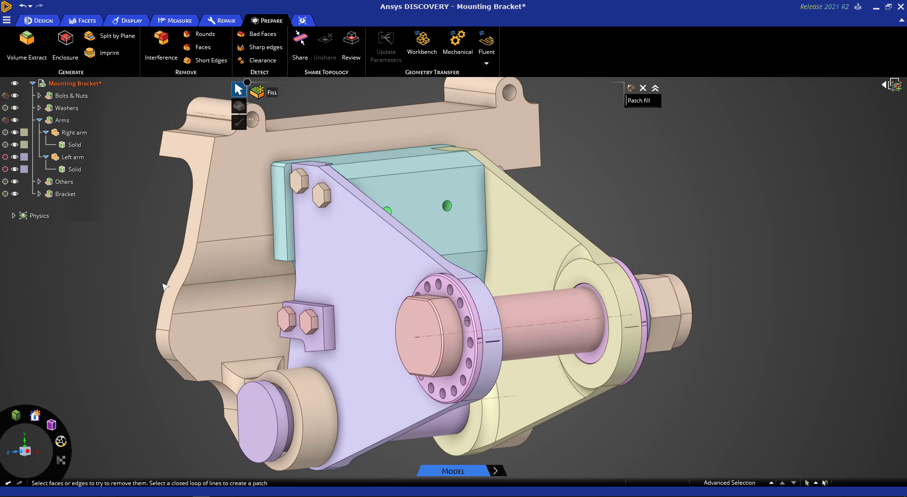
scroll(164, 286, down, 3)
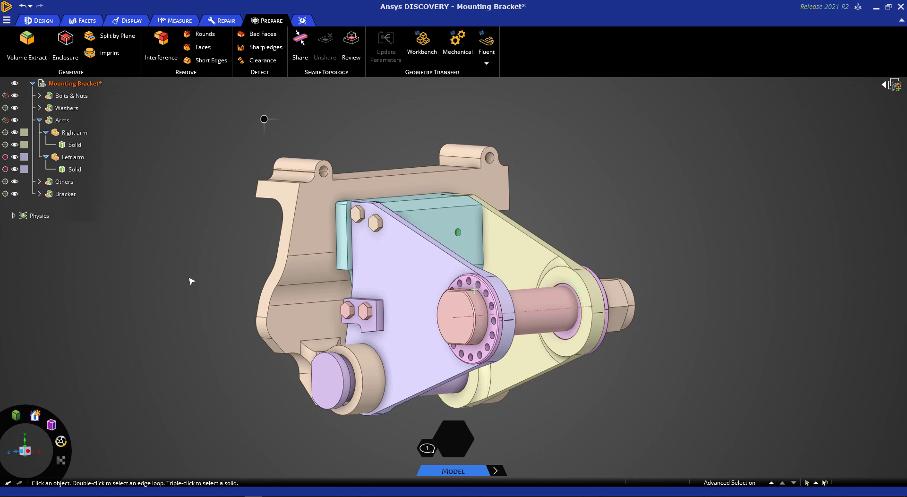
Step: Run Interference detection on the assembly, examine the overlapping regions, and leave the tool without subtracting them
click(162, 47)
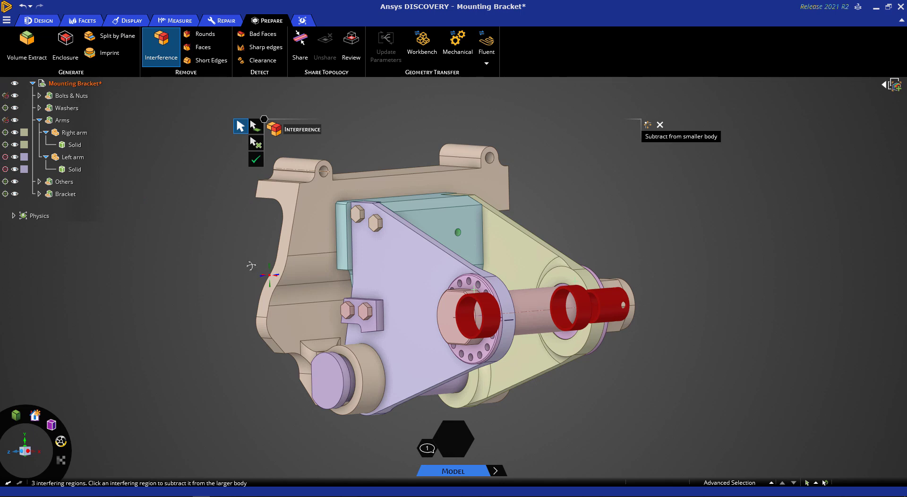
mouse_move(250, 264)
middle_down()
mouse_move(217, 243)
mouse_move(162, 239)
mouse_move(205, 234)
mouse_move(212, 274)
middle_up()
key(Escape)
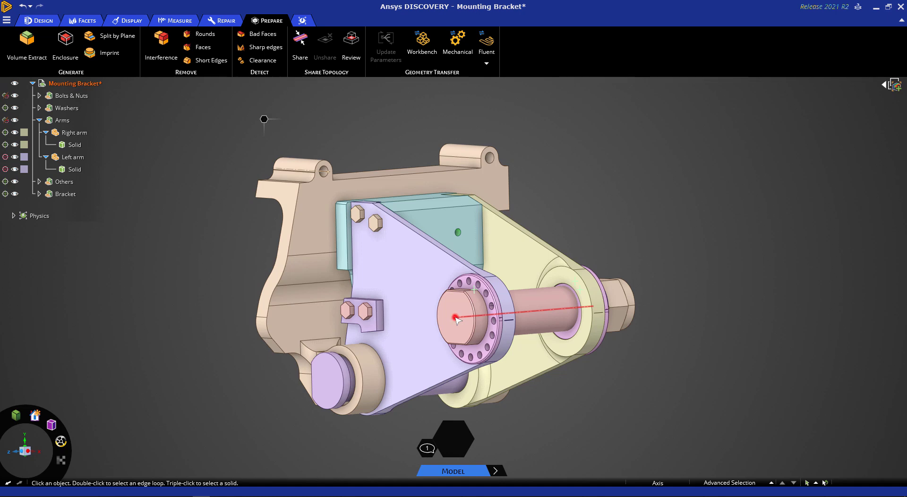
Step: Section the assembly through the large pin's axis and view the cut face-on, close up on the pin and bushings
click(456, 318)
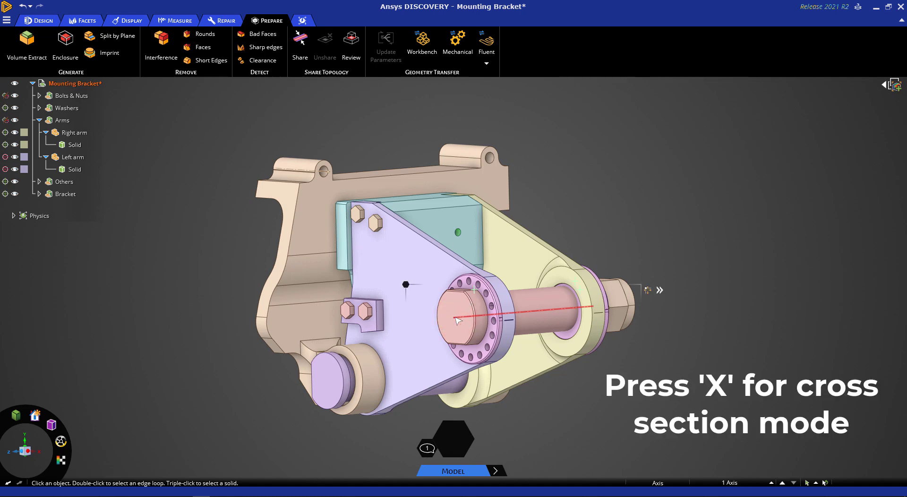
key(x)
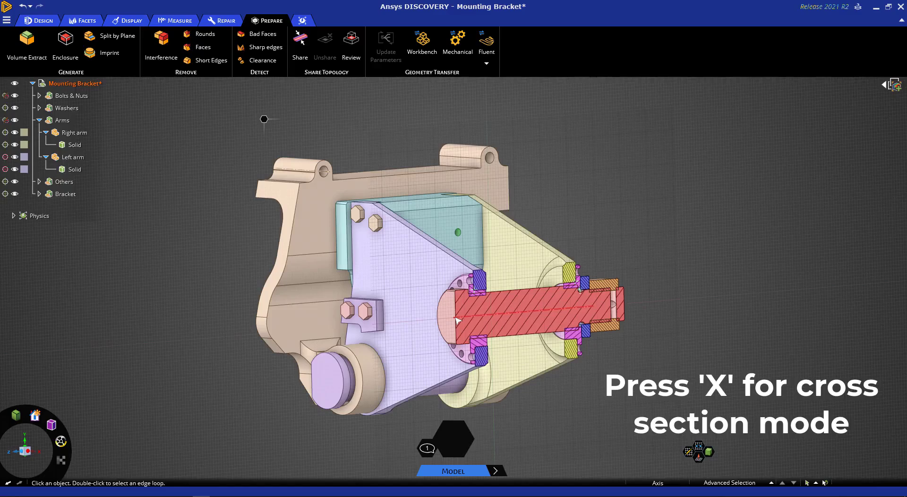
key(v)
scroll(447, 318, up, 3)
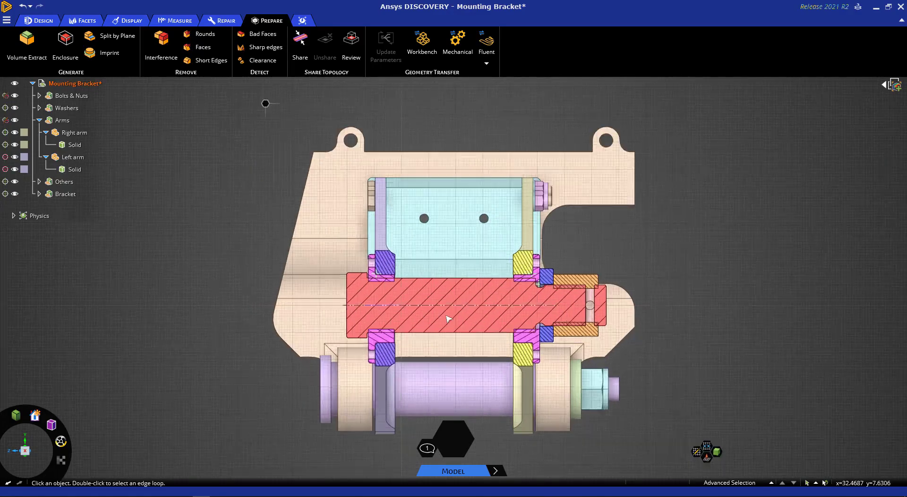
scroll(444, 316, up, 1)
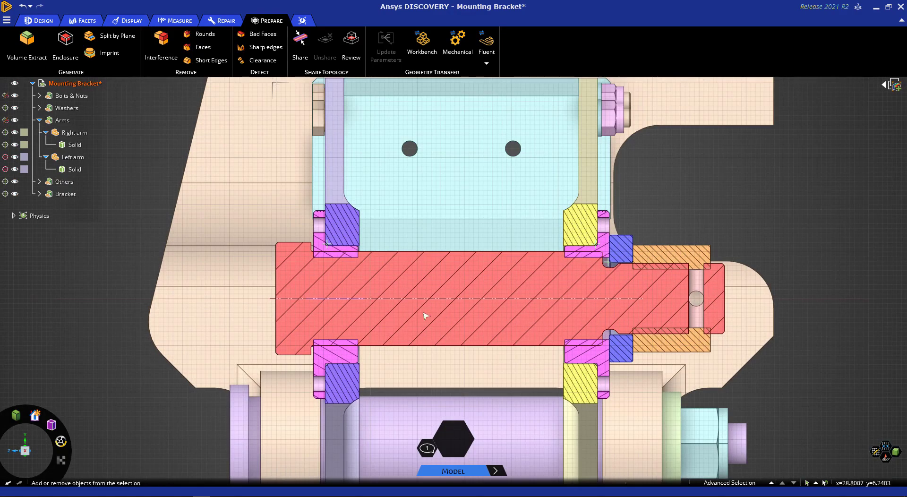
scroll(402, 305, up, 1)
scroll(378, 297, up, 1)
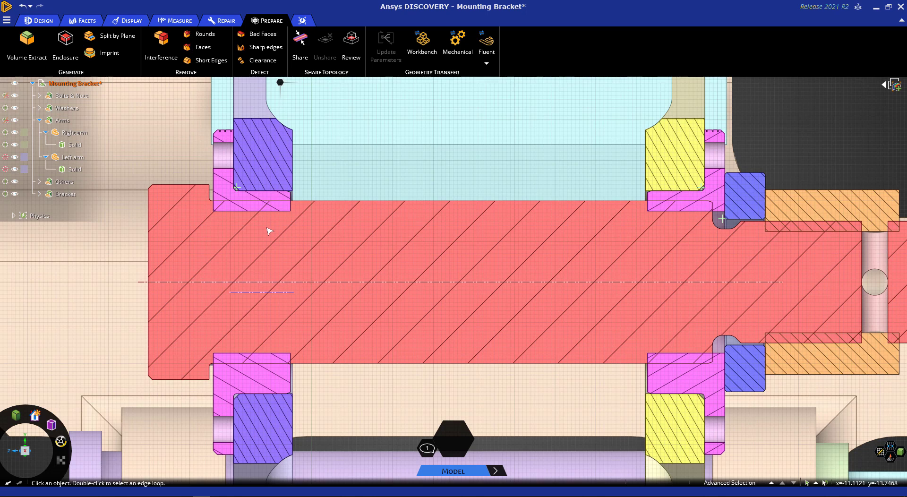
Step: Try moving the Left arm bushing's inner section edge out to the pin's surface, then undo the change
click(260, 213)
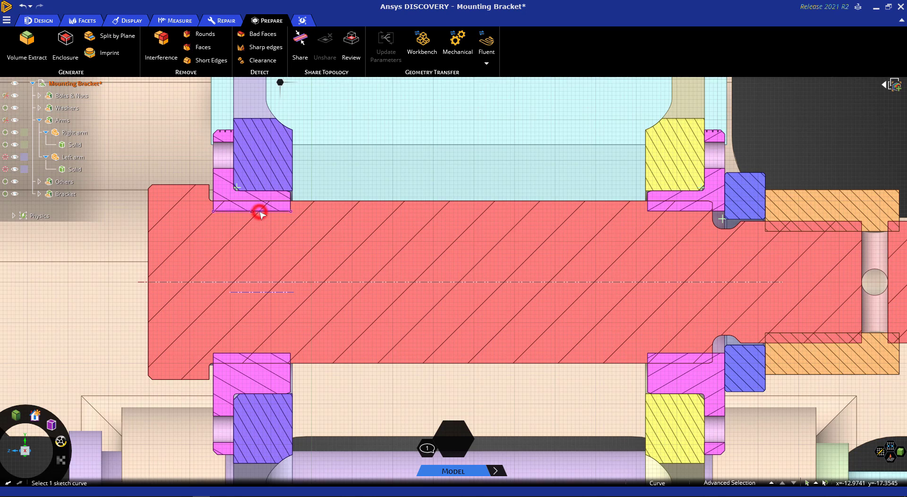
drag(259, 212, 258, 205)
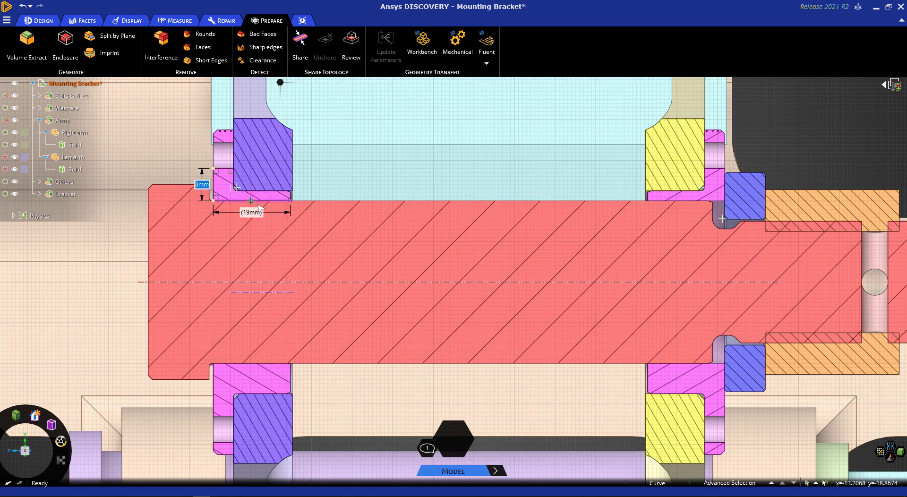
key(Escape)
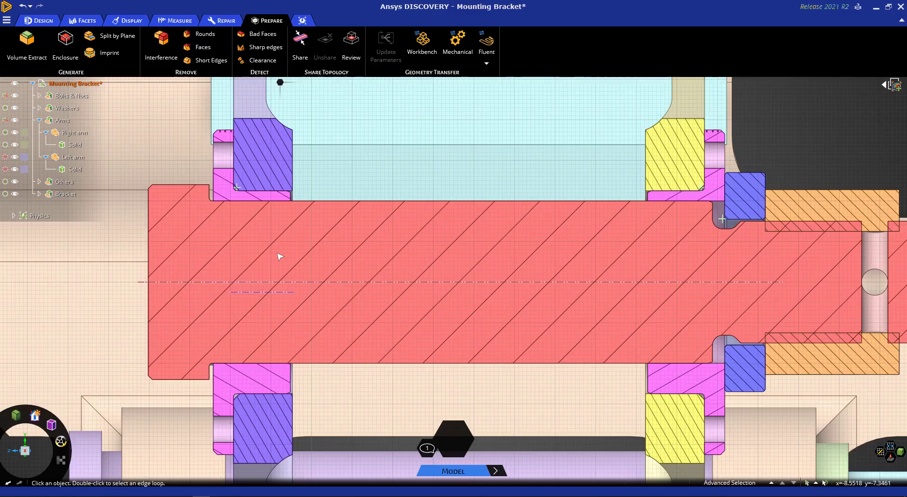
click(275, 202)
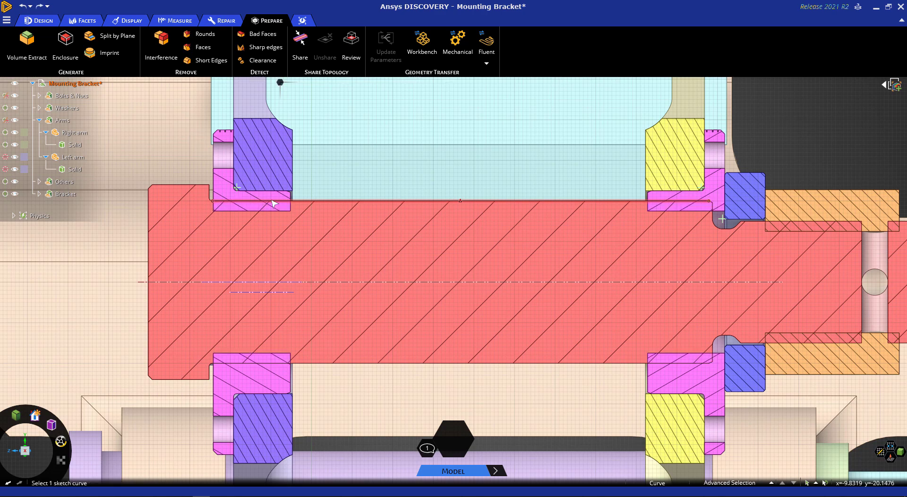
key(ctrl+z)
Step: Pull the Left arm bushing's bore face with the Up To option, using the pin's cylindrical surface as reference
click(273, 212)
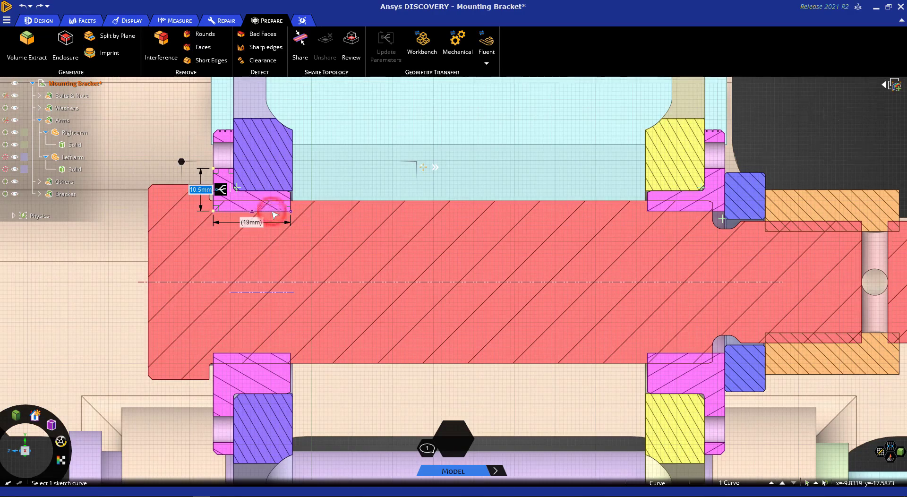
right_click(180, 163)
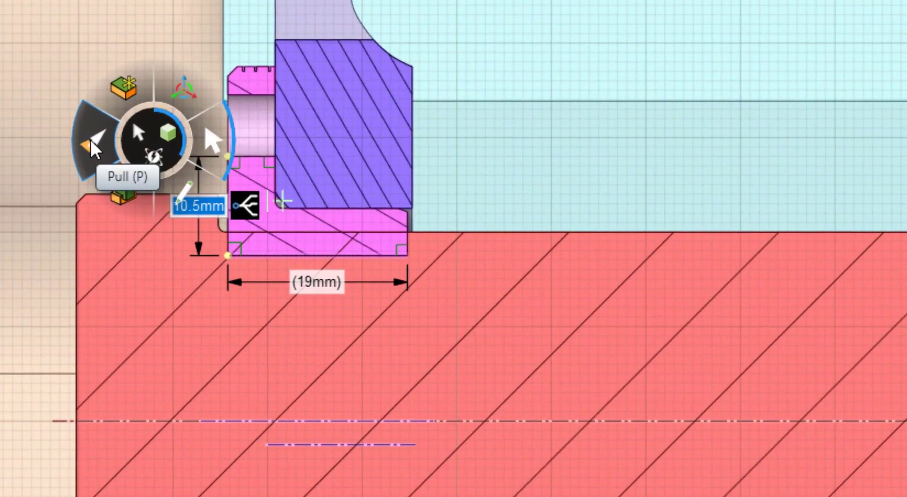
click(155, 162)
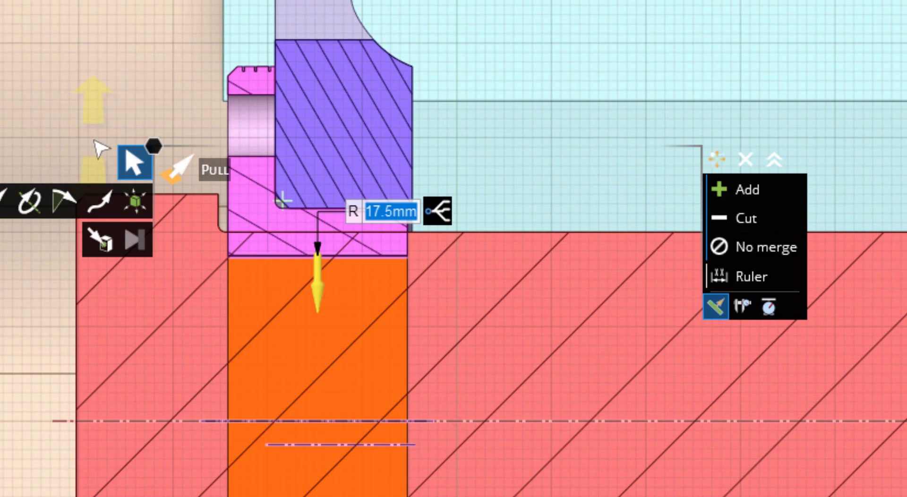
click(105, 249)
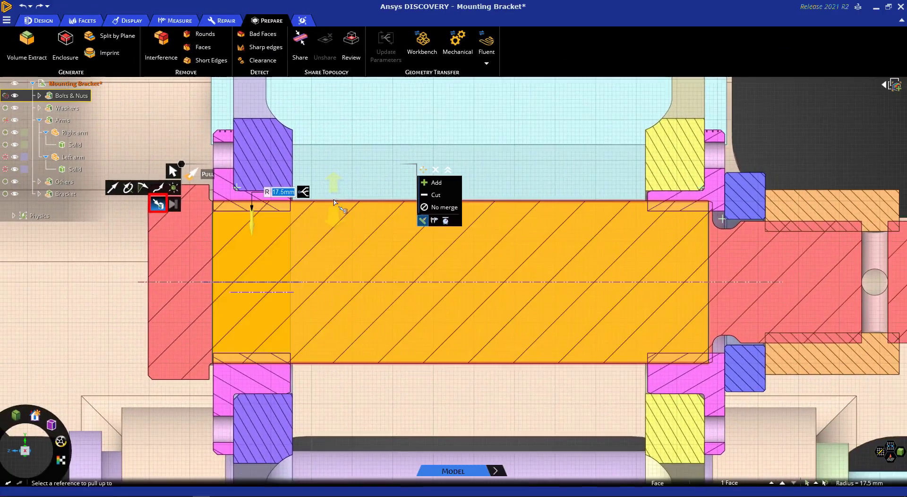
click(510, 237)
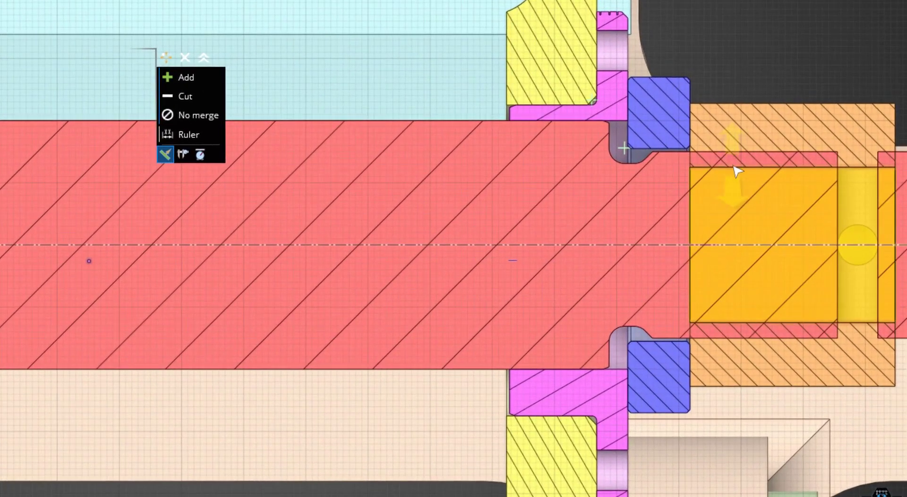
Step: Pull the nut's bore face up to the cylindrical surface of the pin's narrower end with Up To
click(735, 169)
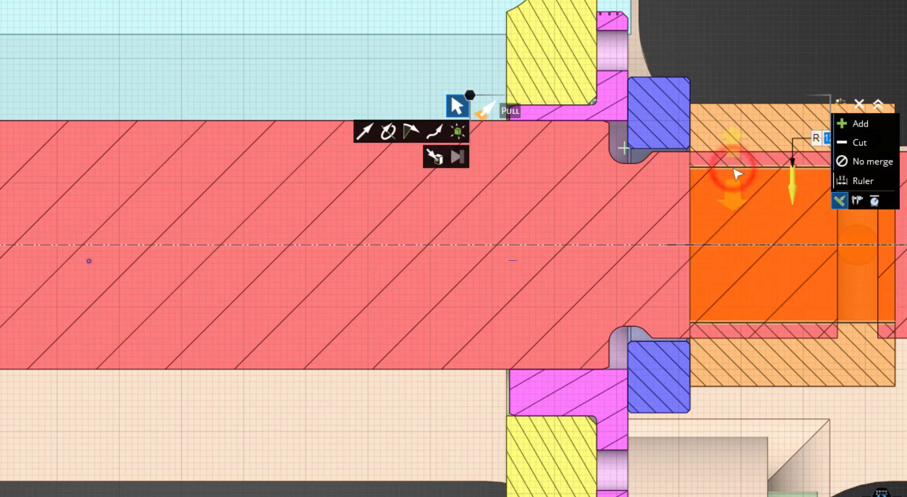
click(435, 157)
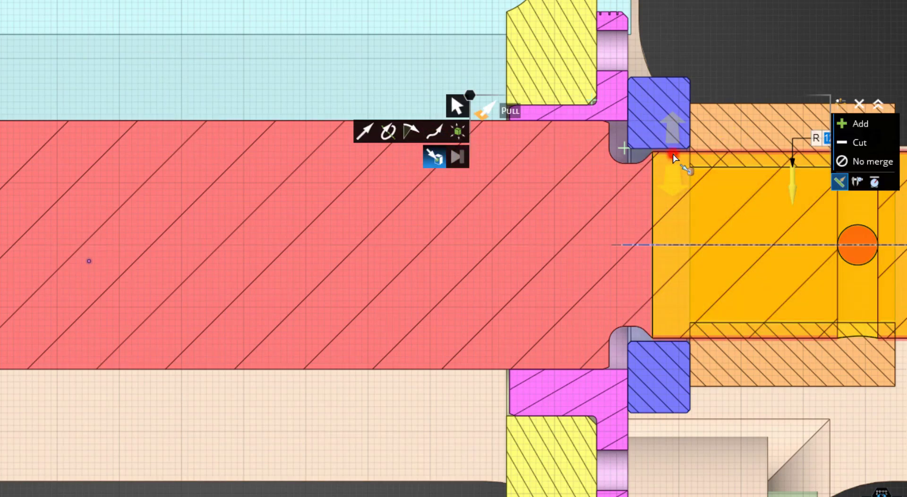
click(674, 153)
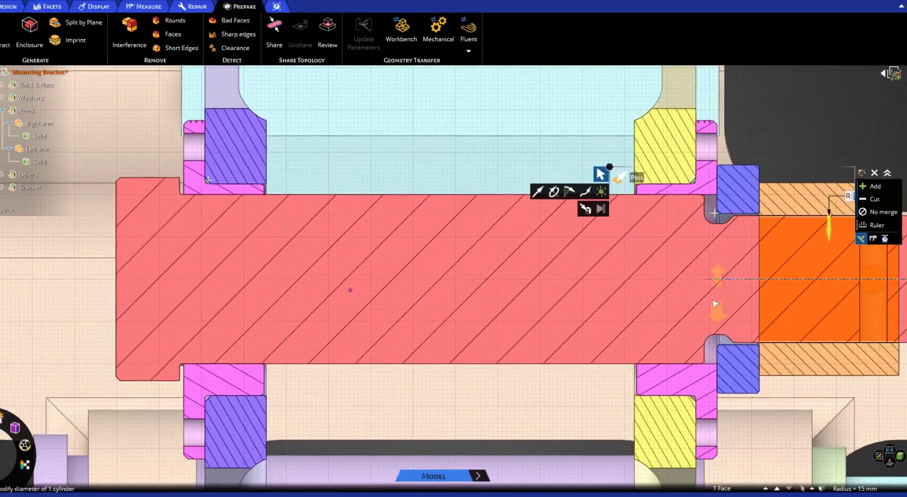
Step: Leave the section view for 3D mode and restore the home view of the whole assembly
key(Escape)
key(Escape)
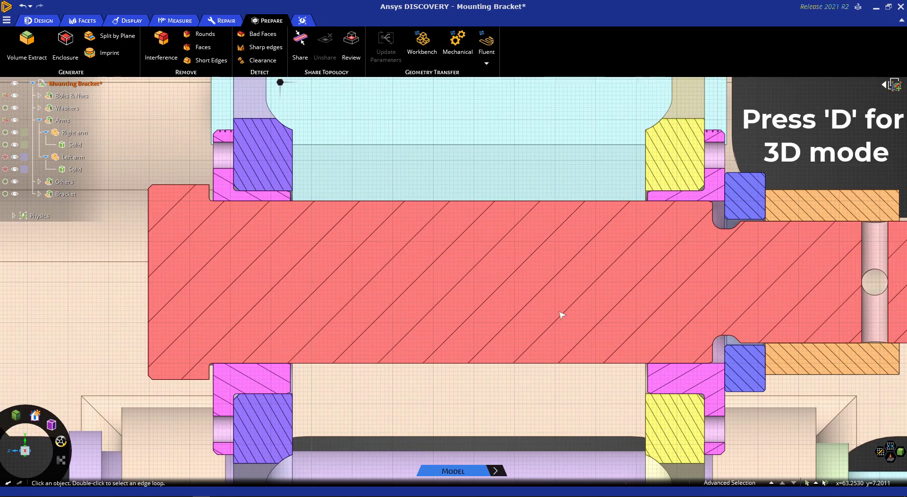
key(d)
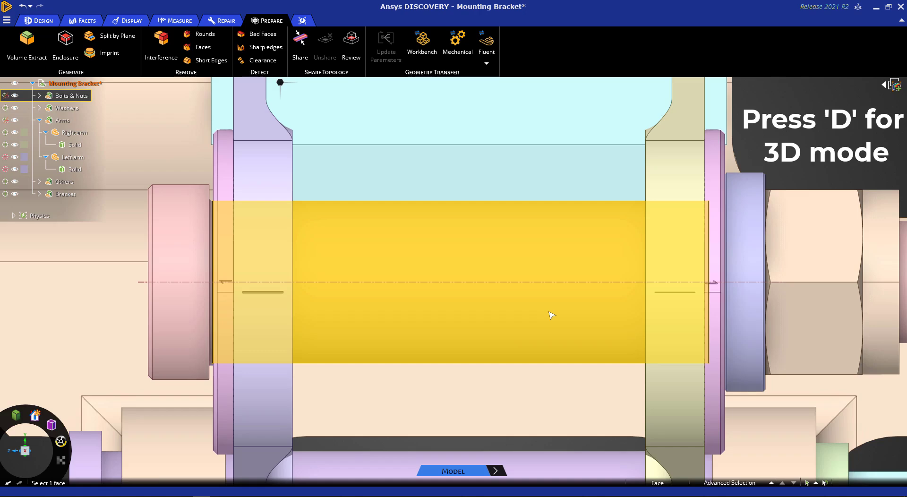
key(d)
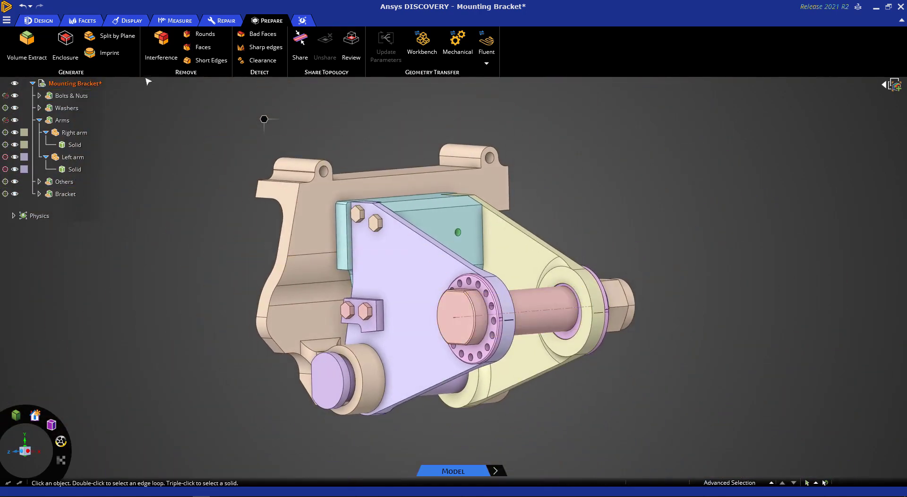
Step: Run the Interference check on the whole assembly again and read its message
click(158, 51)
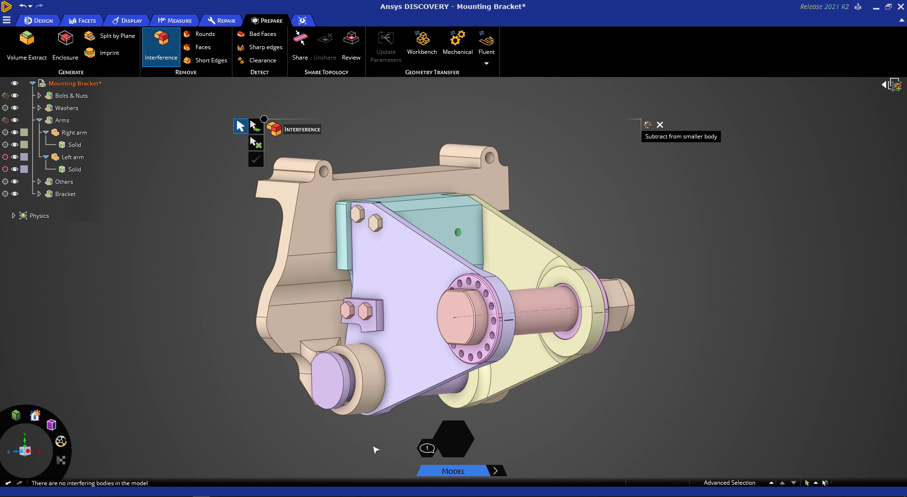
click(426, 448)
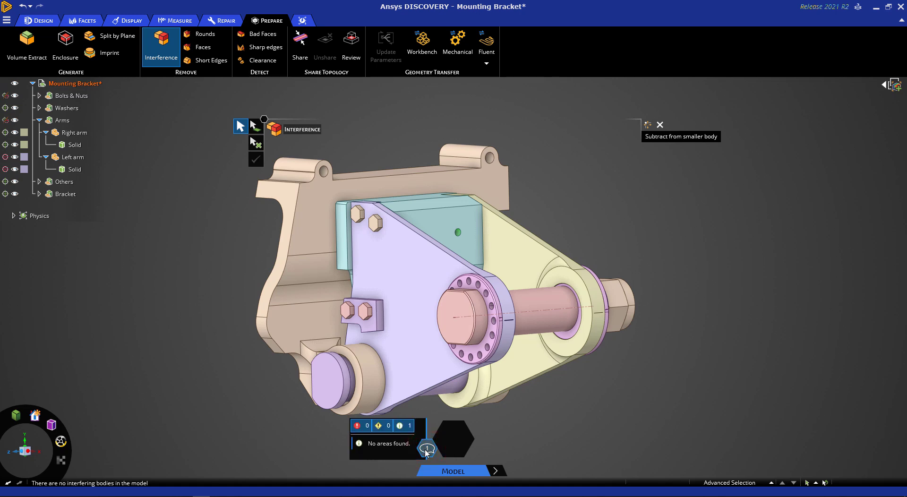
click(426, 448)
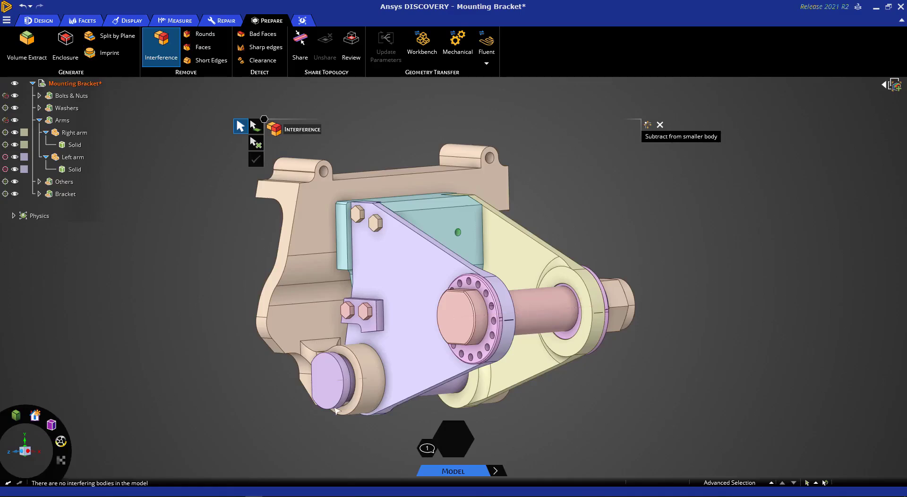
click(270, 427)
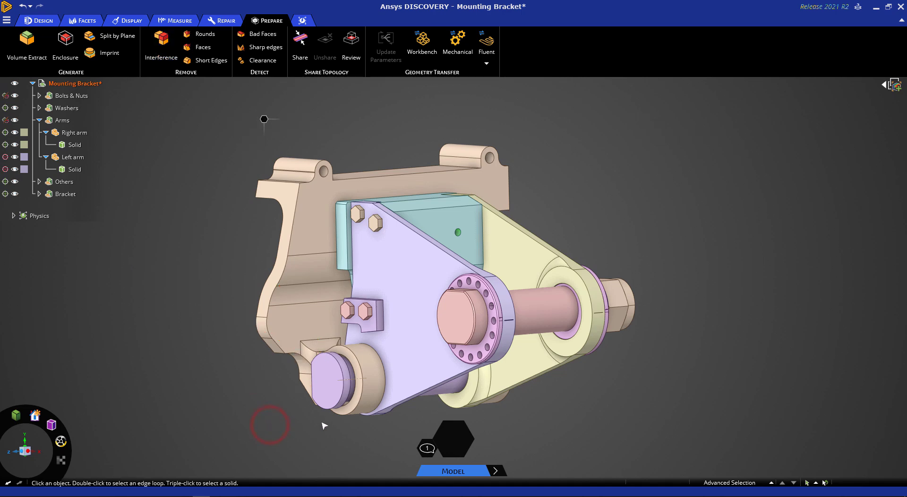
Step: Start moving the whole lower pin body, with the Move anchor placed on the inner face of the pin's head
middle_drag(324, 425, 339, 398)
scroll(338, 398, up, 6)
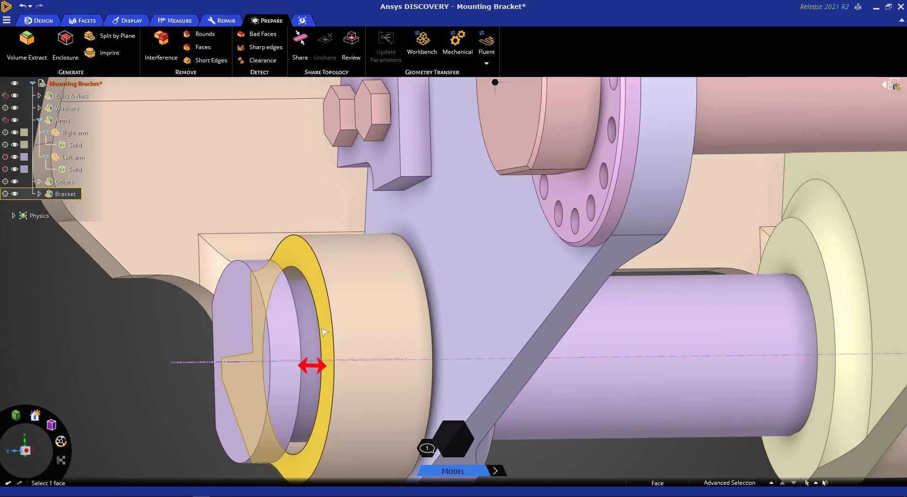
scroll(184, 407, down, 2)
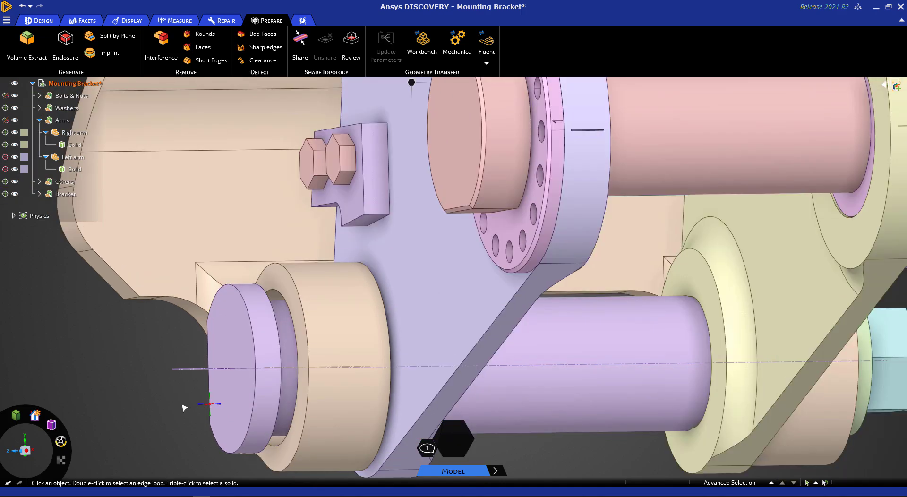
middle_drag(186, 410, 172, 407)
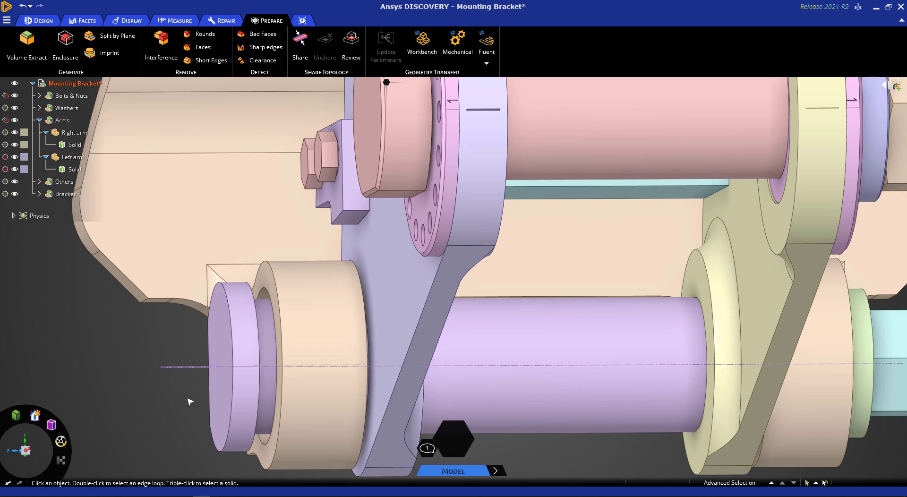
click(221, 398)
triple_click(221, 399)
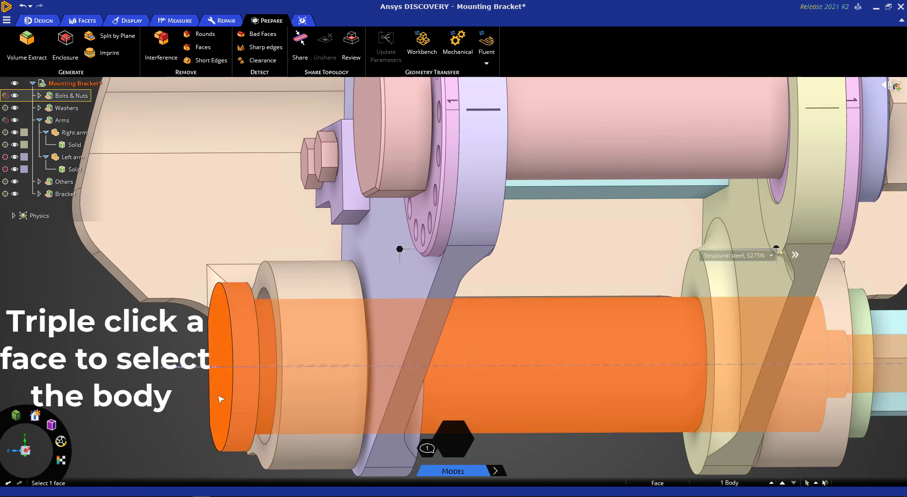
triple_click(401, 255)
right_click(400, 249)
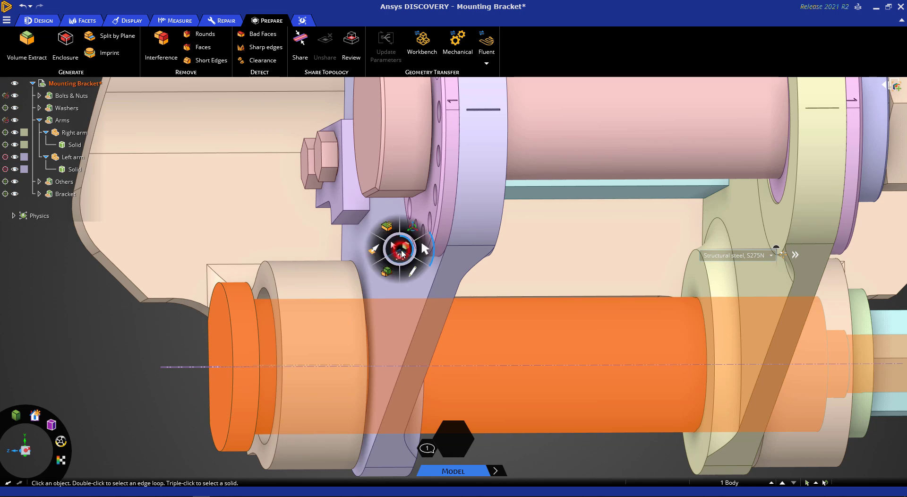
click(413, 233)
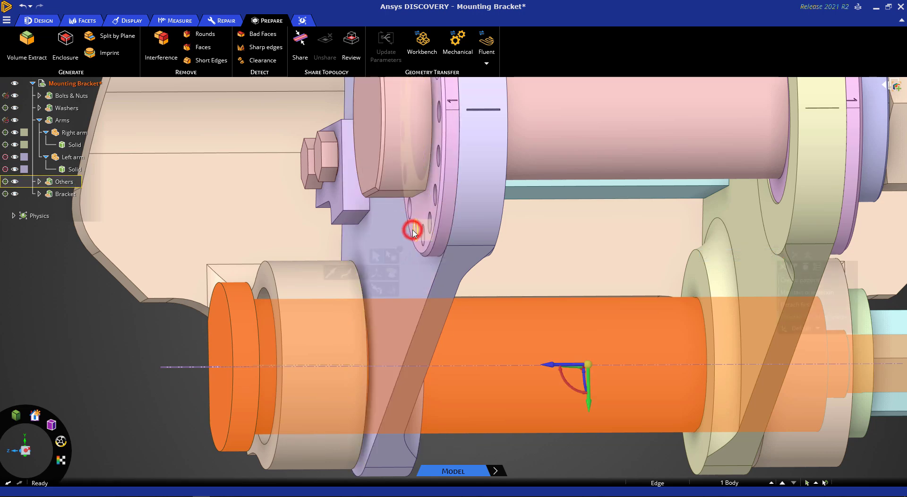
click(25, 450)
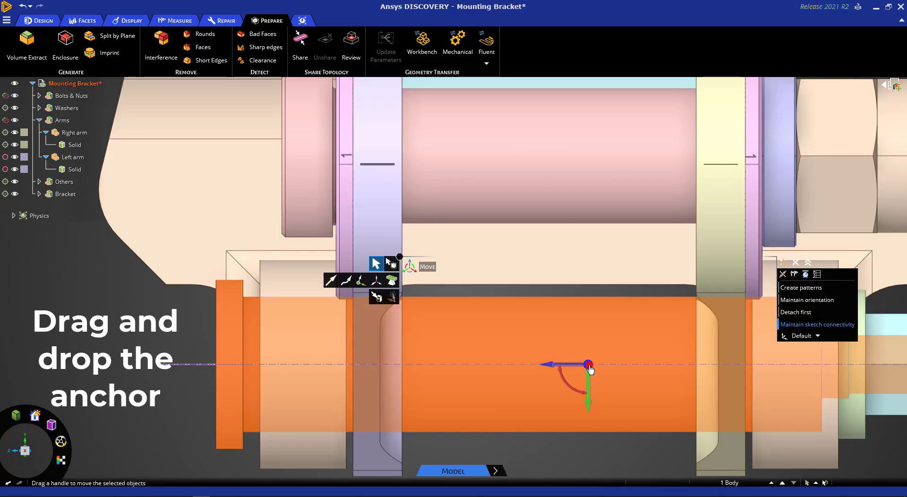
drag(589, 368, 243, 365)
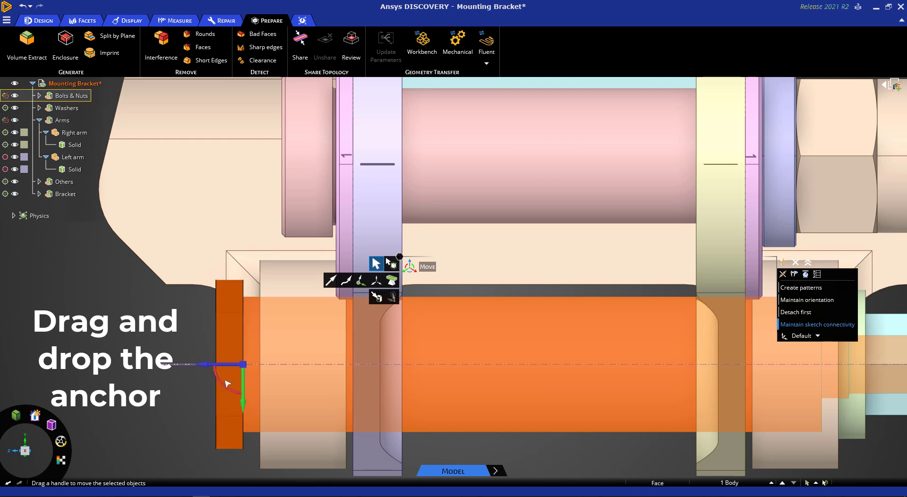
scroll(164, 401, down, 2)
middle_drag(164, 401, 198, 402)
middle_drag(239, 362, 242, 361)
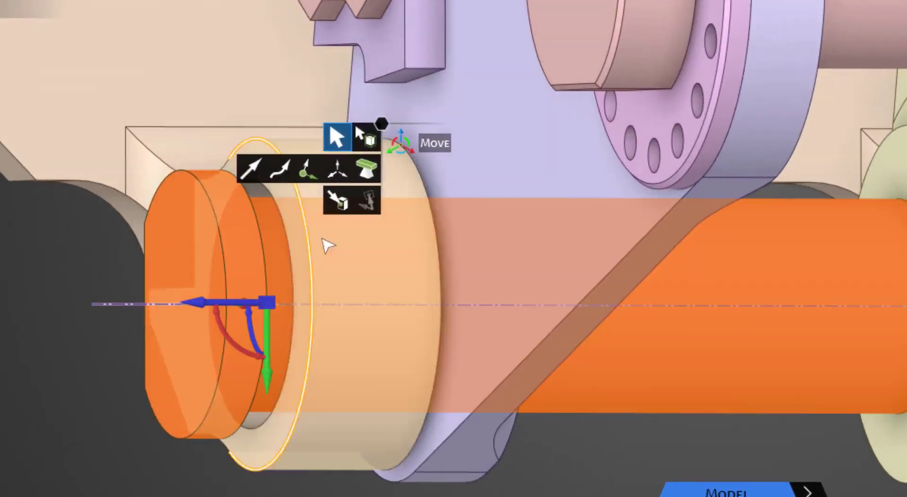
Step: Move the lower pin with Up To, using the outer face of the bracket's boss as reference to close the gap under the head
click(347, 199)
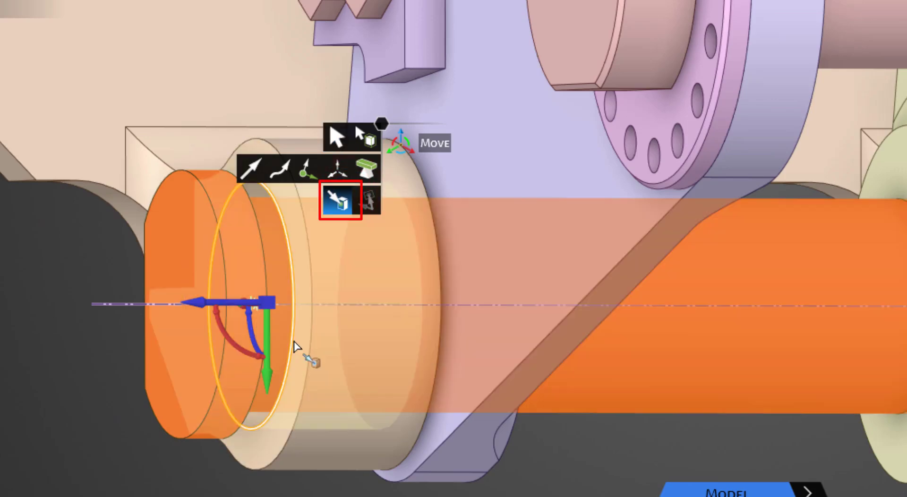
click(296, 348)
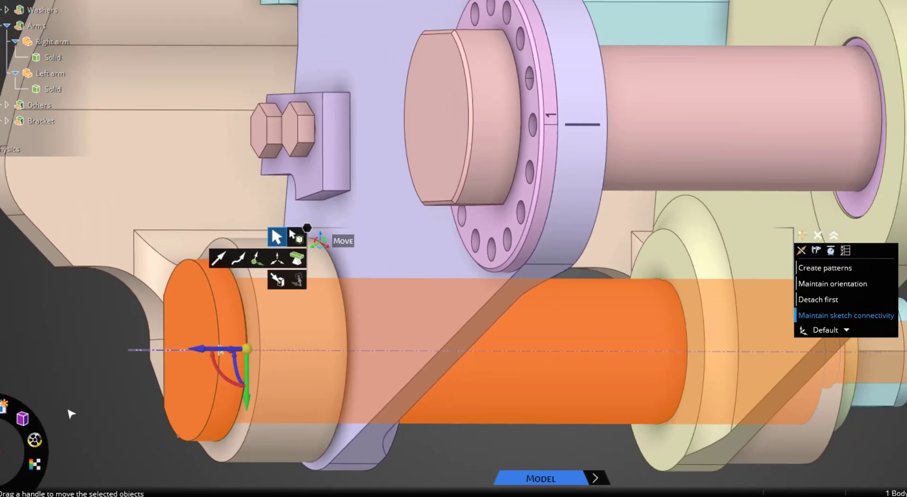
click(71, 414)
key(Escape)
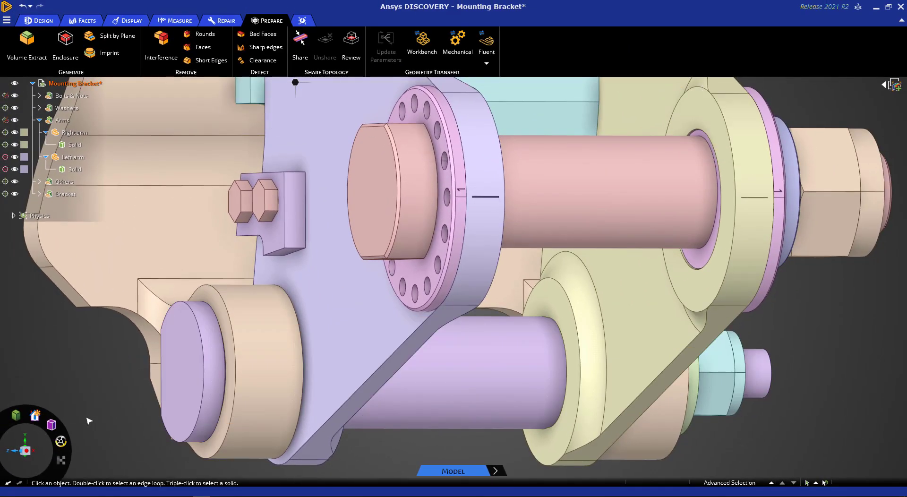
key(h)
click(324, 401)
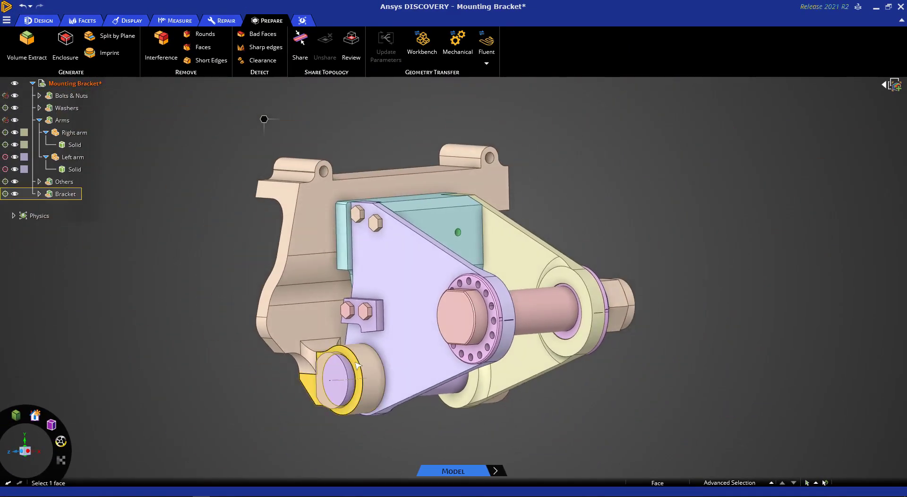
click(345, 441)
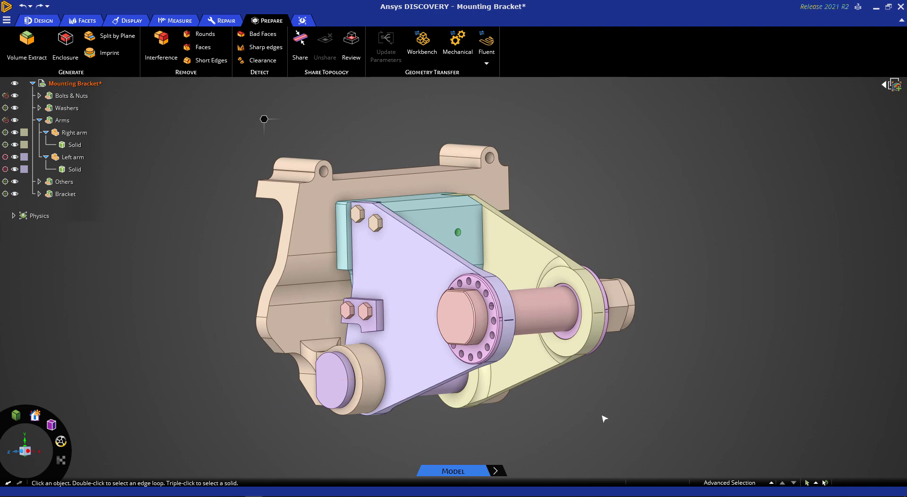
Step: Split the large upper pin by plane, using the circular hole edge on the Left arm's inner side as cutter
middle_drag(604, 415, 562, 415)
click(432, 299)
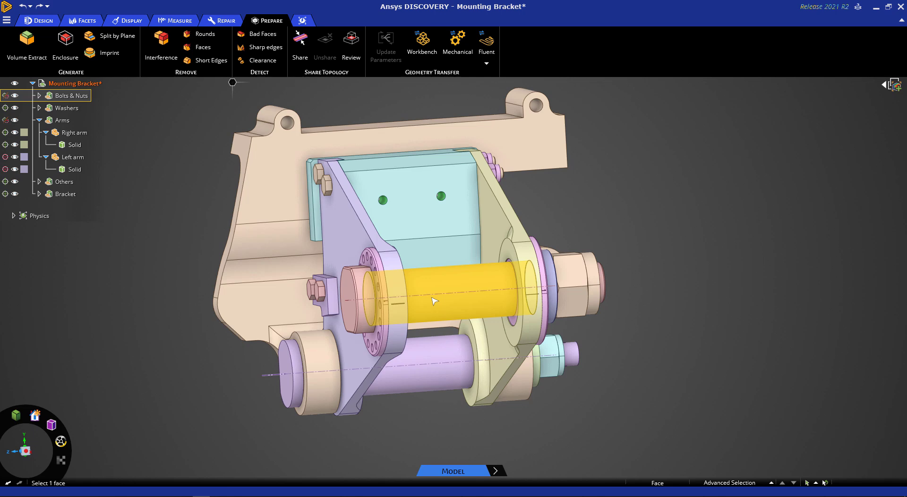
click(514, 321)
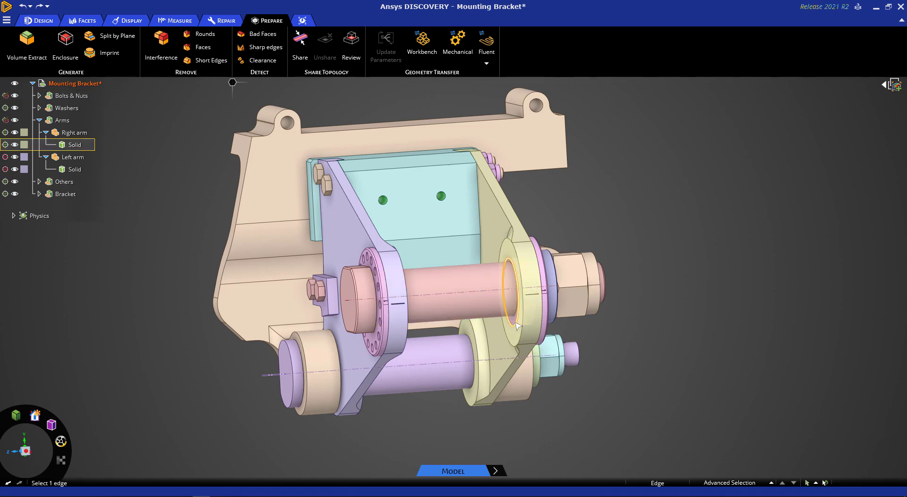
middle_drag(516, 323, 435, 333)
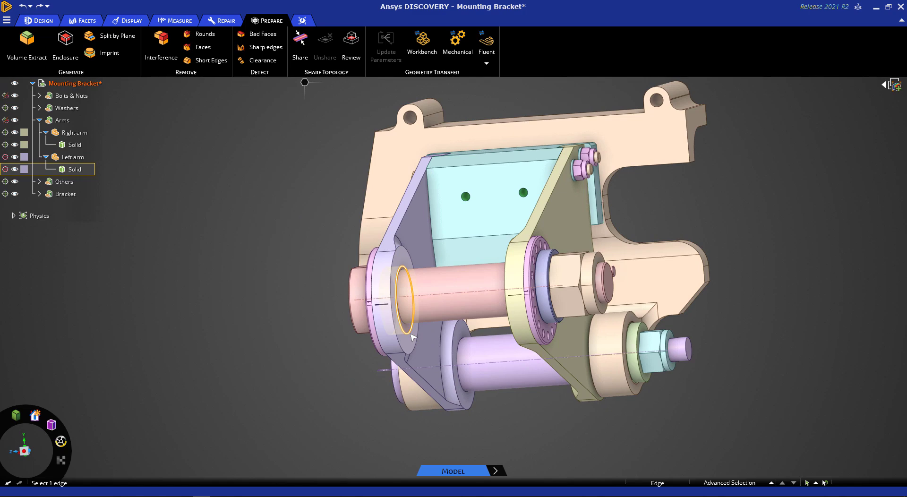
click(112, 37)
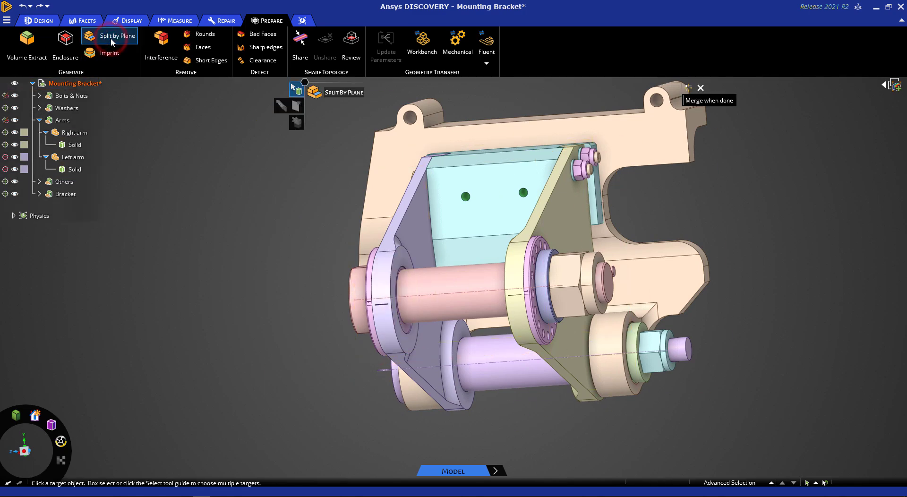
click(428, 282)
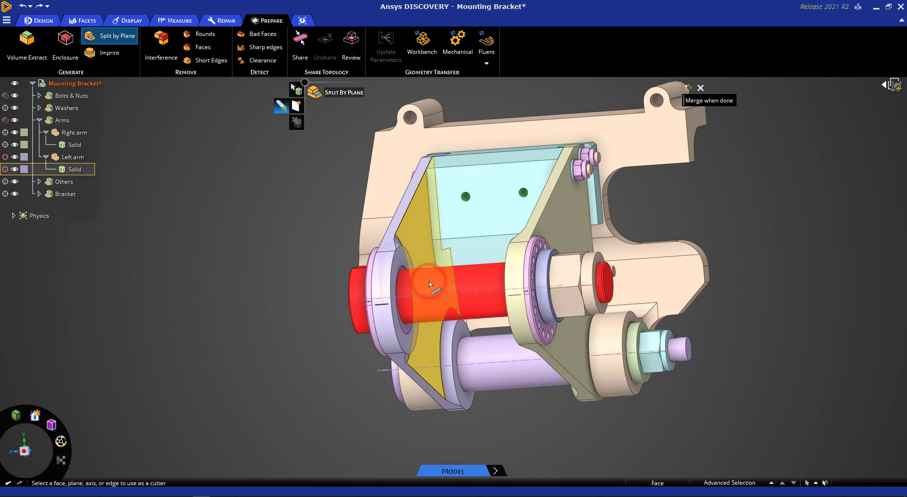
click(407, 336)
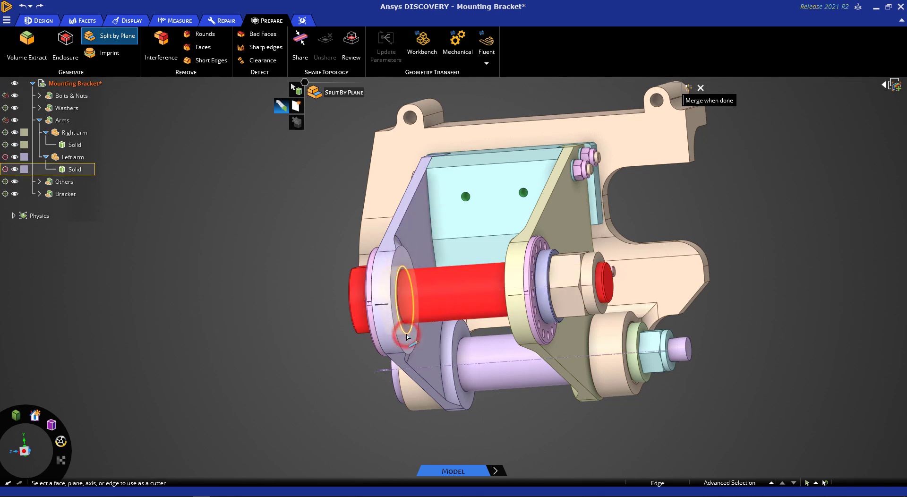
middle_drag(222, 250, 291, 255)
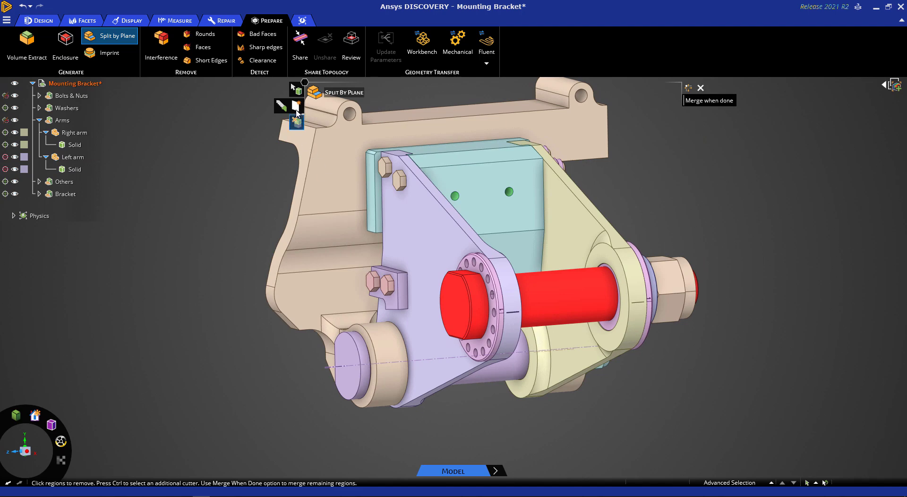
Step: Split the large pin's remaining length by plane at the circular hole edge on the Right arm's inner side, and select the middle body
click(297, 89)
click(583, 300)
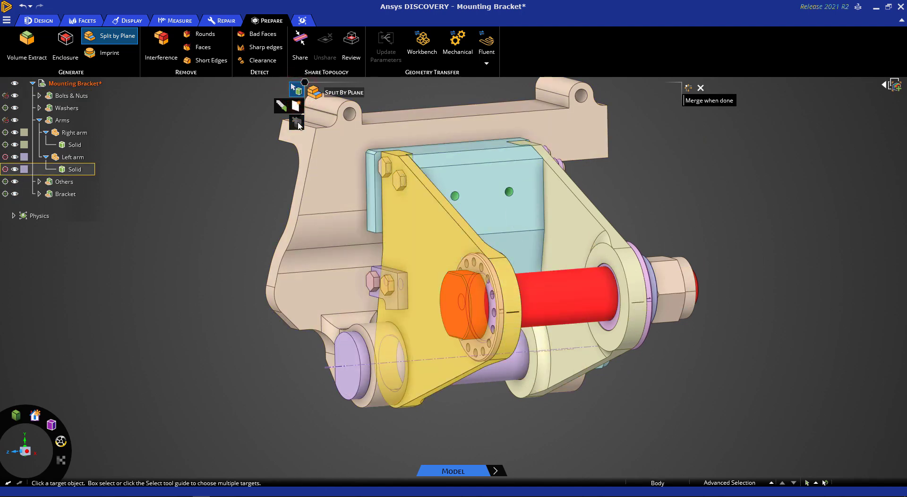
click(282, 106)
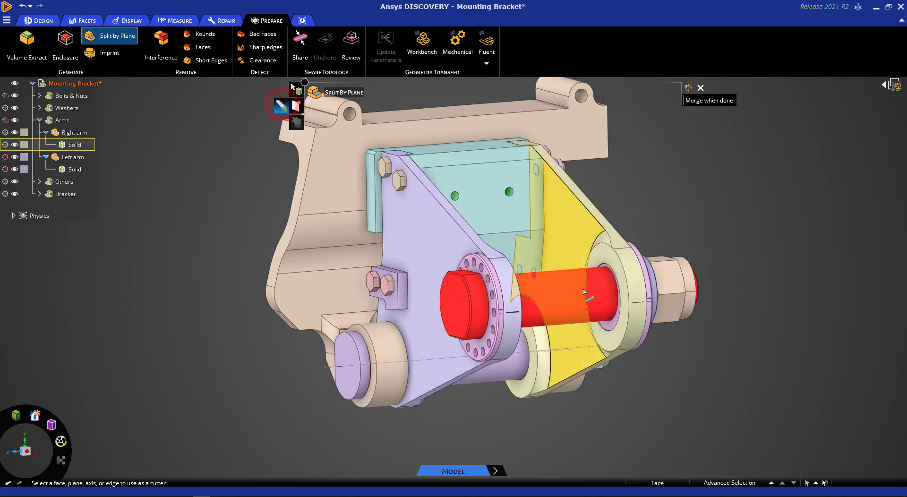
click(617, 324)
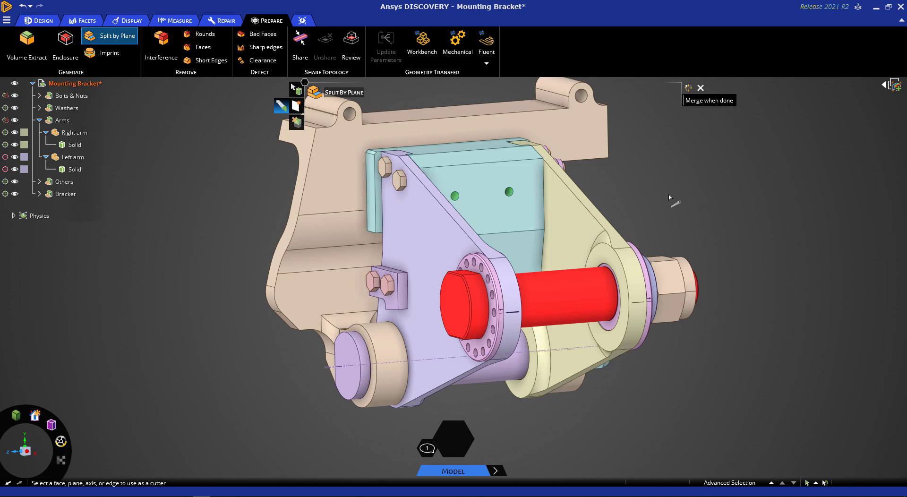
key(Escape)
key(Escape)
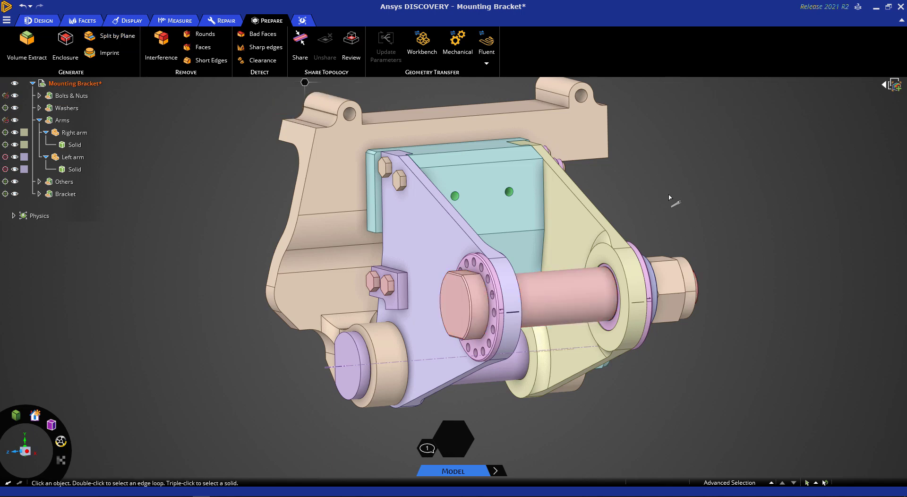
key(h)
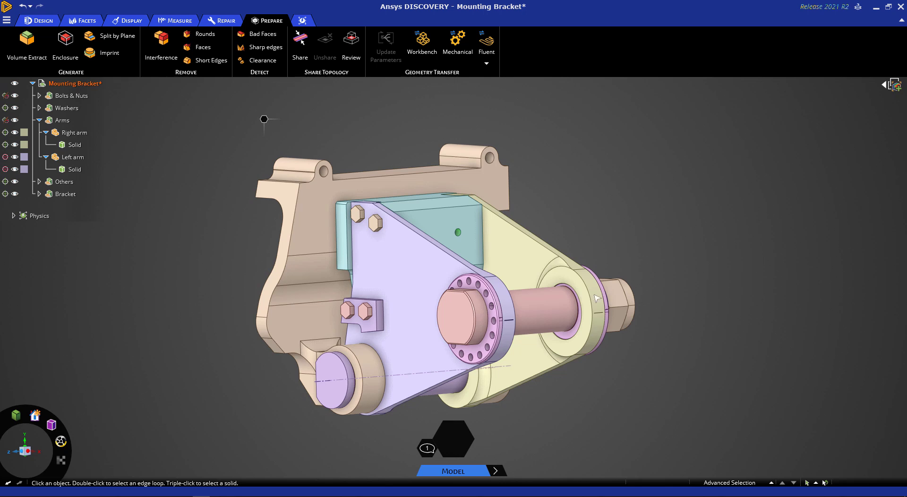
click(541, 304)
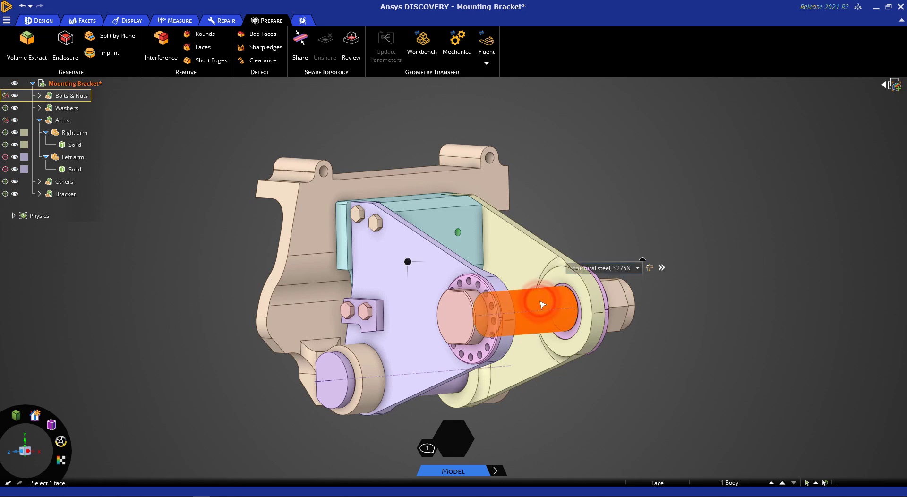